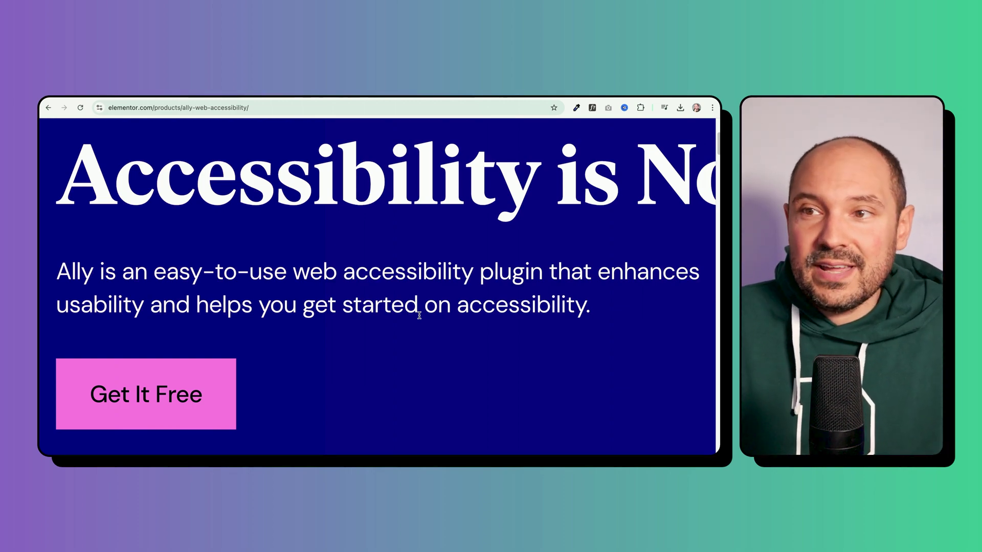
# Review the Ally product page from its introduction and accessibility statistics through the pricing plans to the plugin FAQ.
pyautogui.scroll(-5, 419, 315)
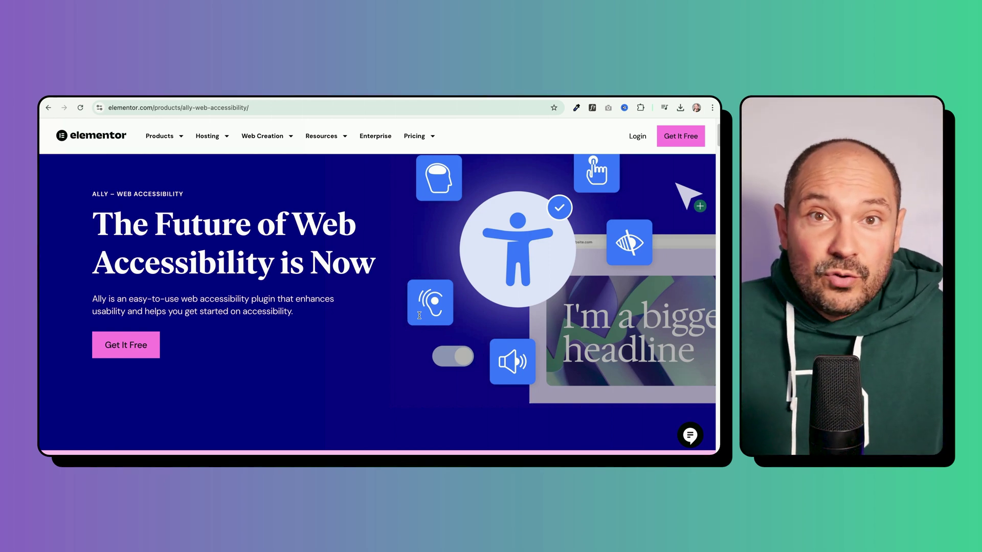
pyautogui.scroll(2, 69, 340)
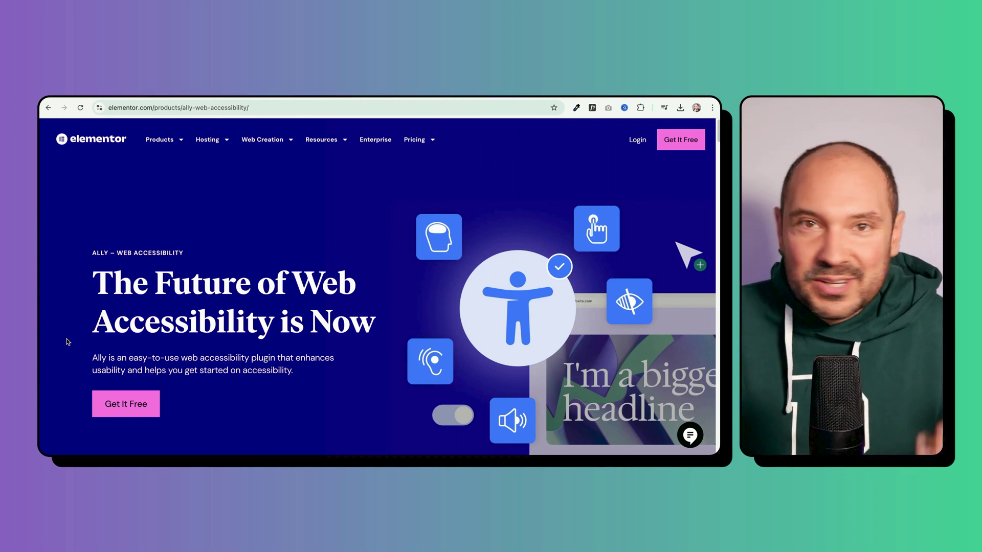
pyautogui.scroll(-20, 67, 342)
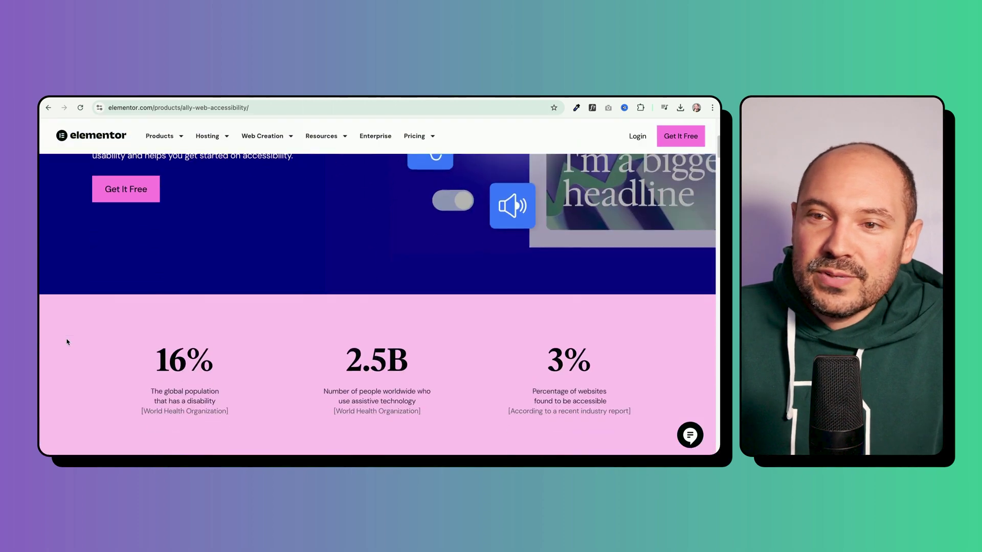
pyautogui.scroll(-20, 67, 342)
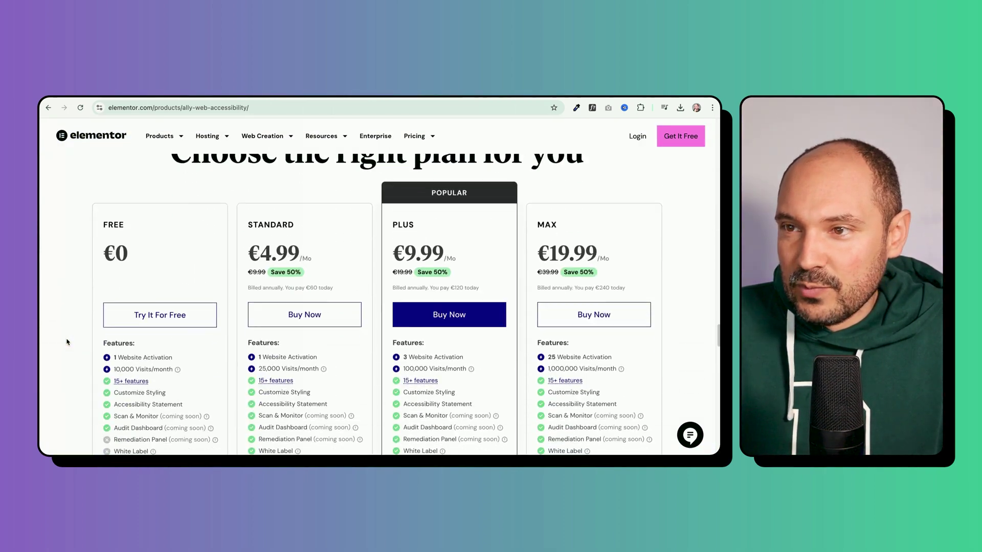
pyautogui.scroll(-1, 67, 342)
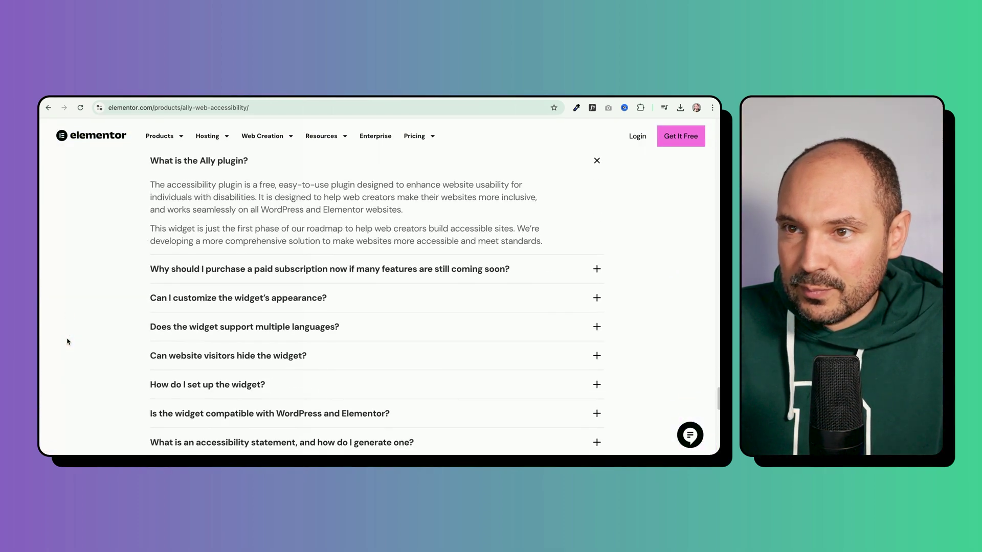
pyautogui.scroll(-3, 271, 317)
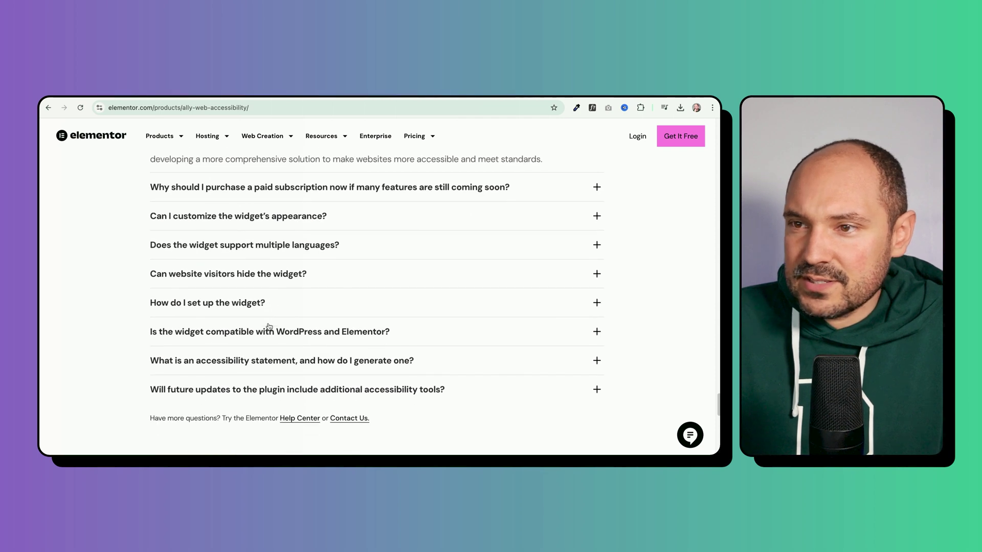
pyautogui.scroll(1, 115, 308)
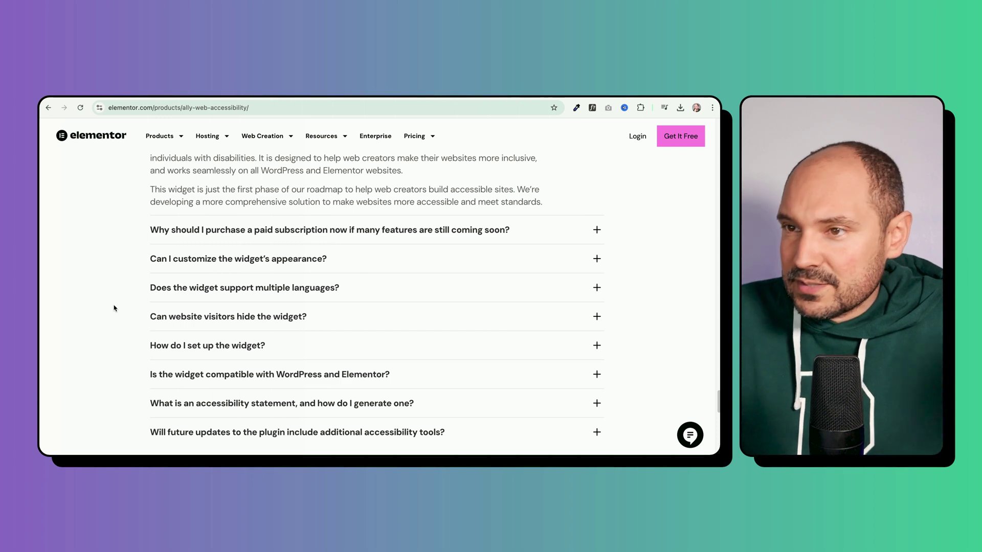
pyautogui.scroll(1, 114, 308)
# Browse the Education Hub cards, open the article on testing for web accessibility, and return to the Ally product page.
pyautogui.scroll(10, 115, 308)
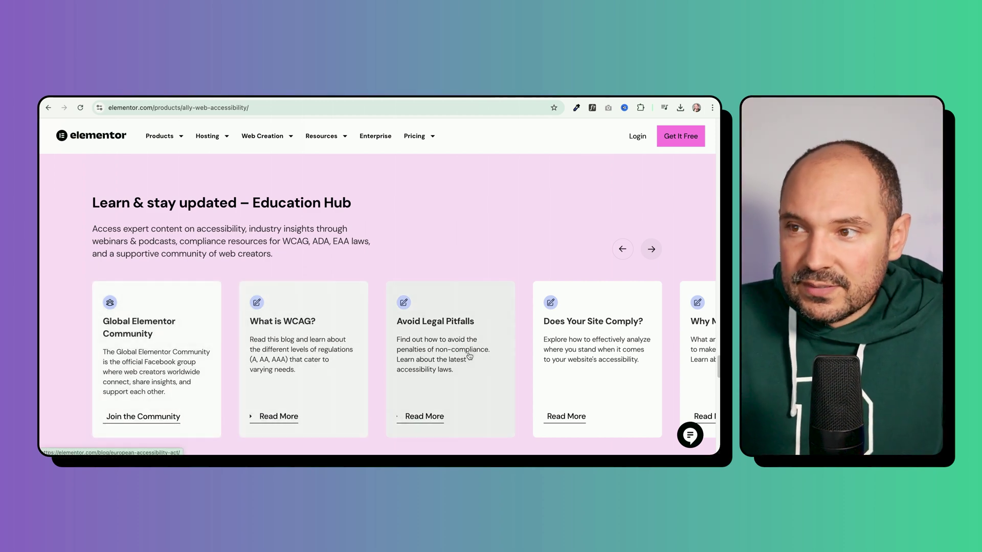
pyautogui.click(650, 248)
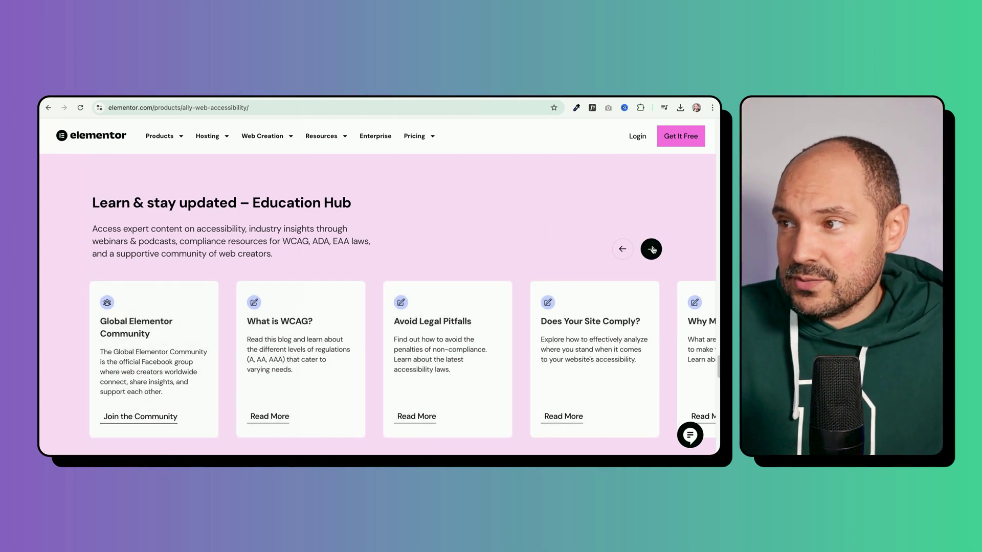
pyautogui.click(460, 339)
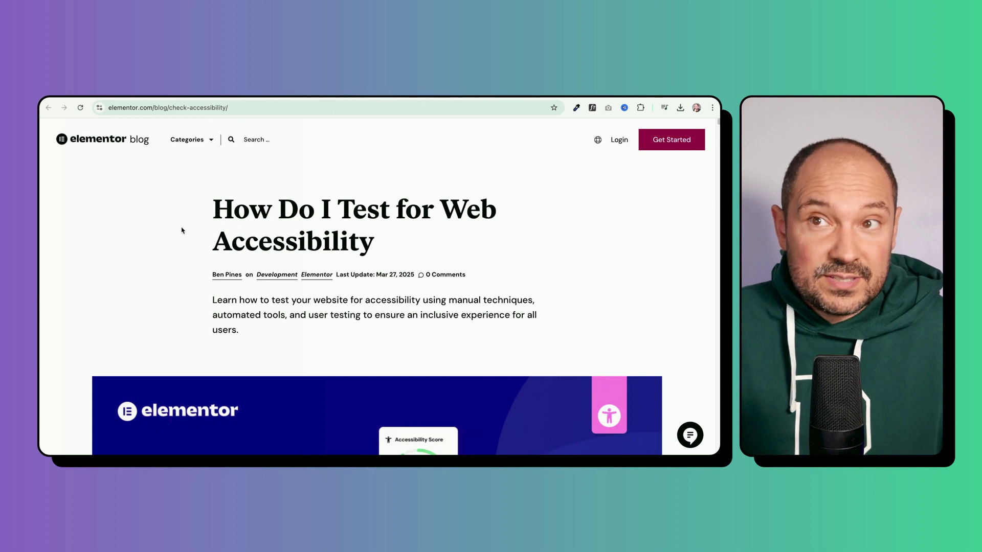
pyautogui.hotkey('alt', 'Left')
# Compare the Ally pricing plans and highlight the monthly visits allowance of the Free plan.
pyautogui.scroll(10, 175, 246)
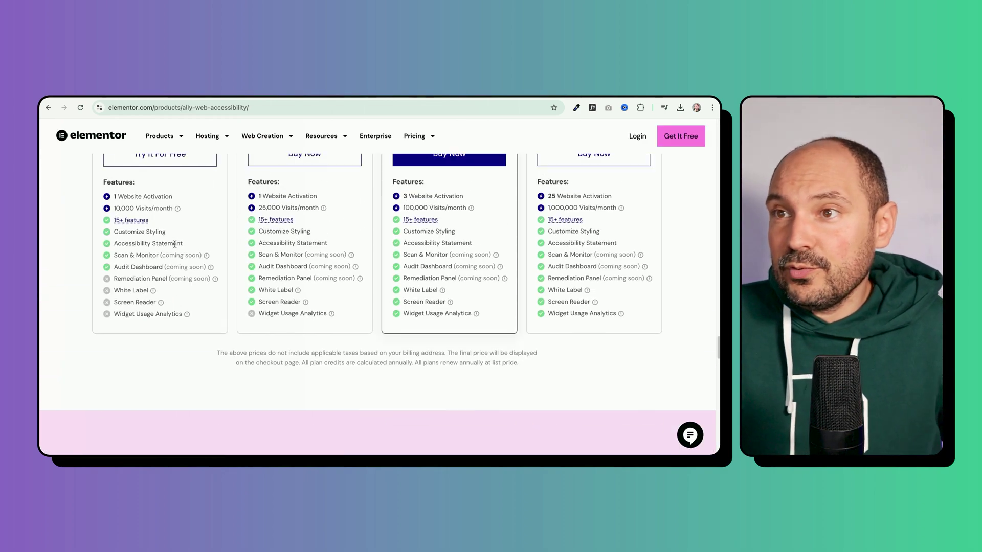
pyautogui.scroll(6, 175, 247)
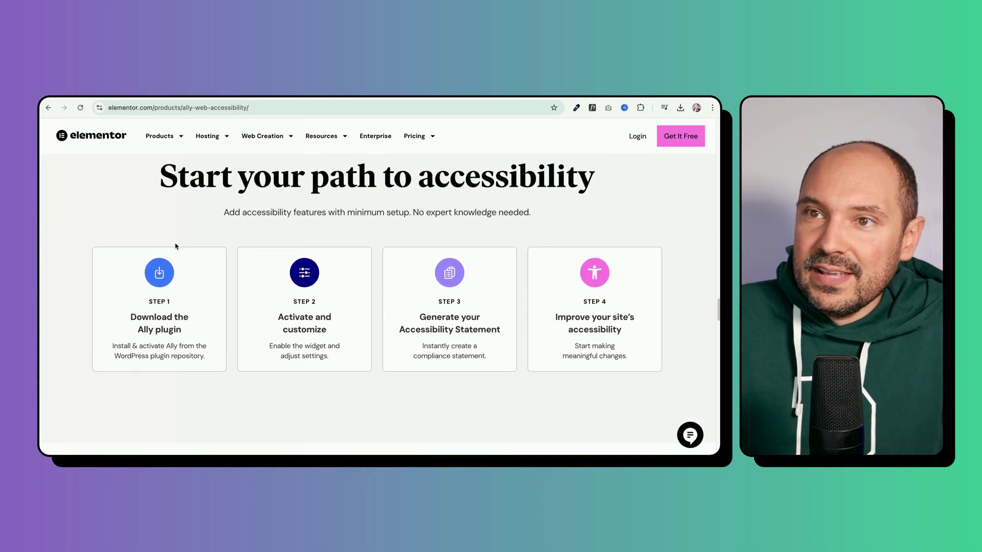
pyautogui.scroll(-8, 175, 247)
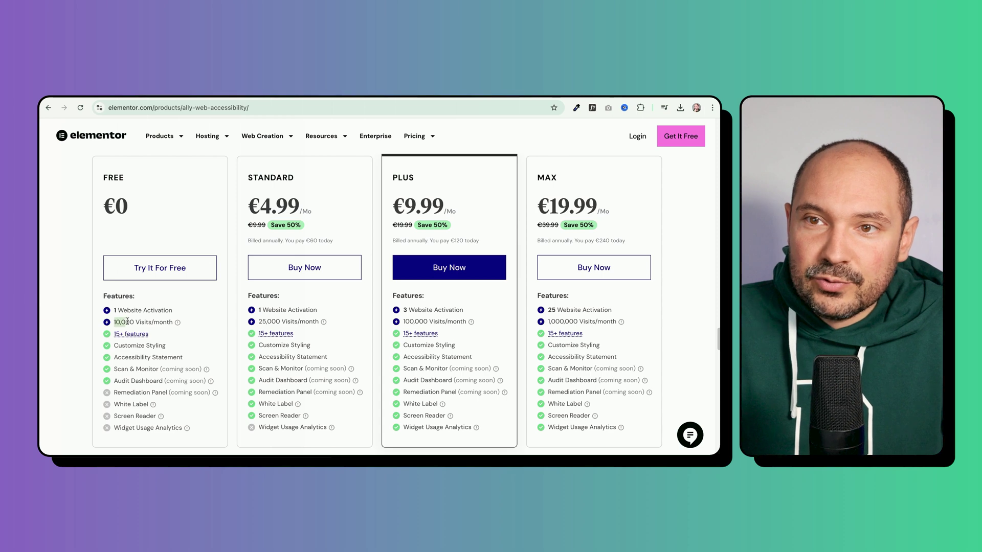
pyautogui.moveTo(127, 320); pyautogui.dragTo(173, 322)
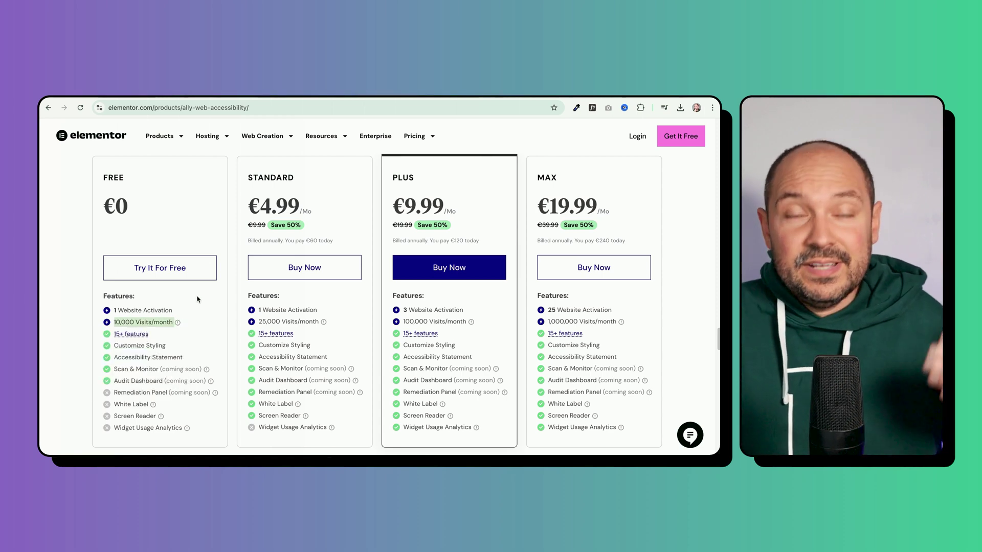
# Examine the path-to-accessibility steps, Phase 1 of the roadmap and the Accessibility Statement section.
pyautogui.scroll(6, 198, 299)
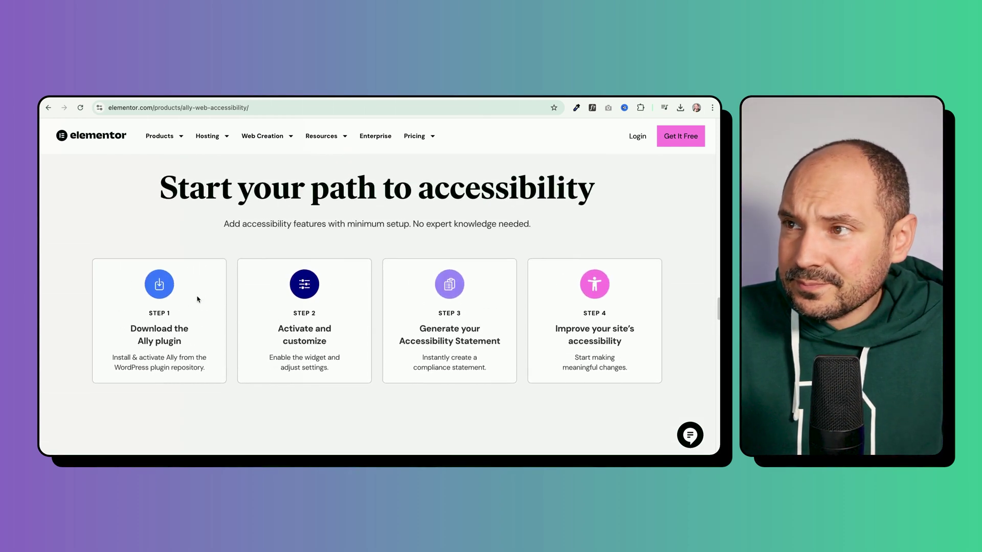
pyautogui.scroll(1, 197, 299)
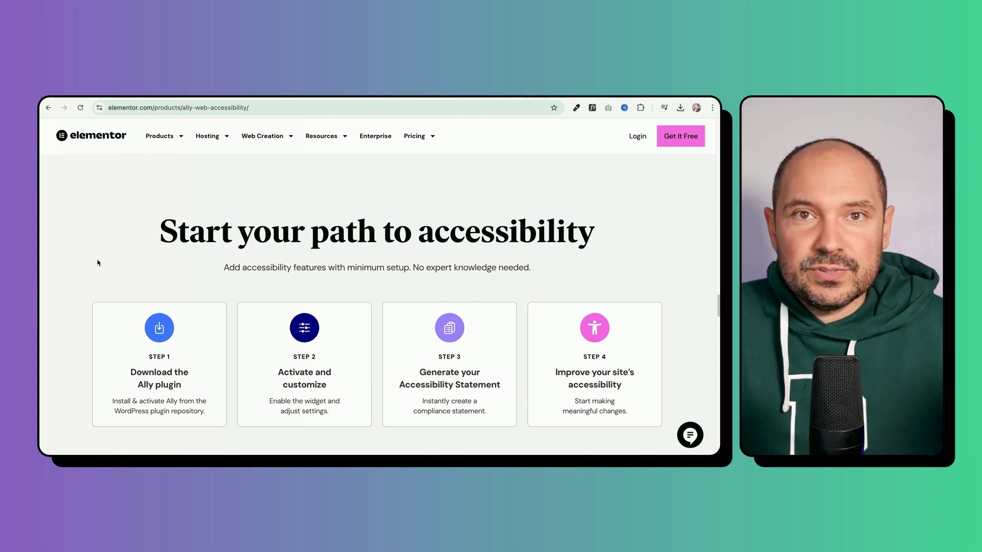
pyautogui.scroll(6, 98, 263)
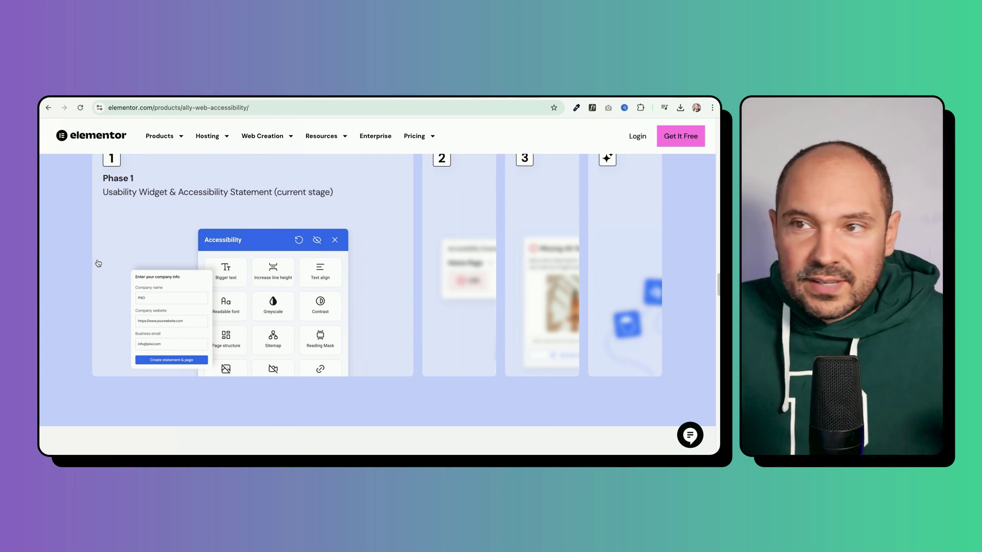
pyautogui.scroll(1, 98, 262)
pyautogui.scroll(1, 98, 263)
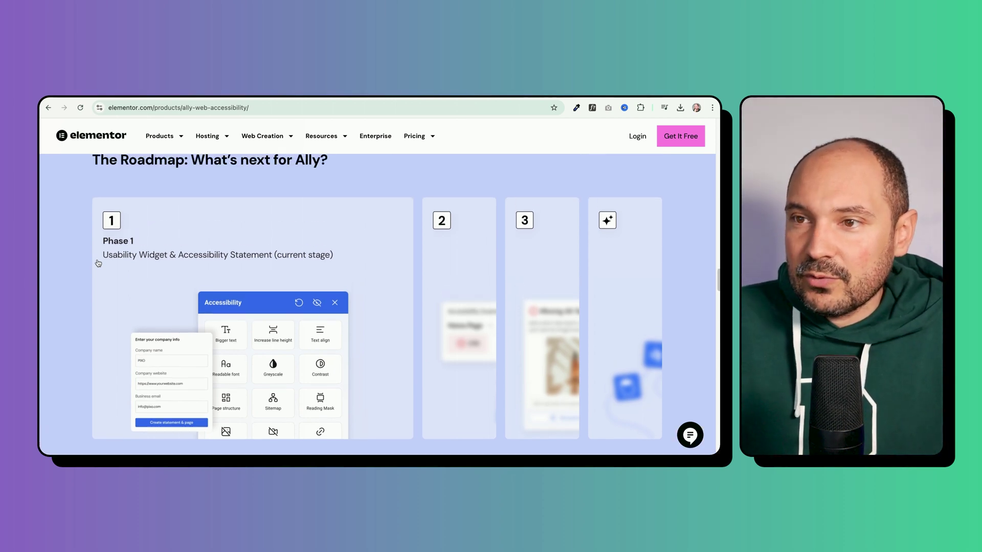
pyautogui.scroll(10, 58, 263)
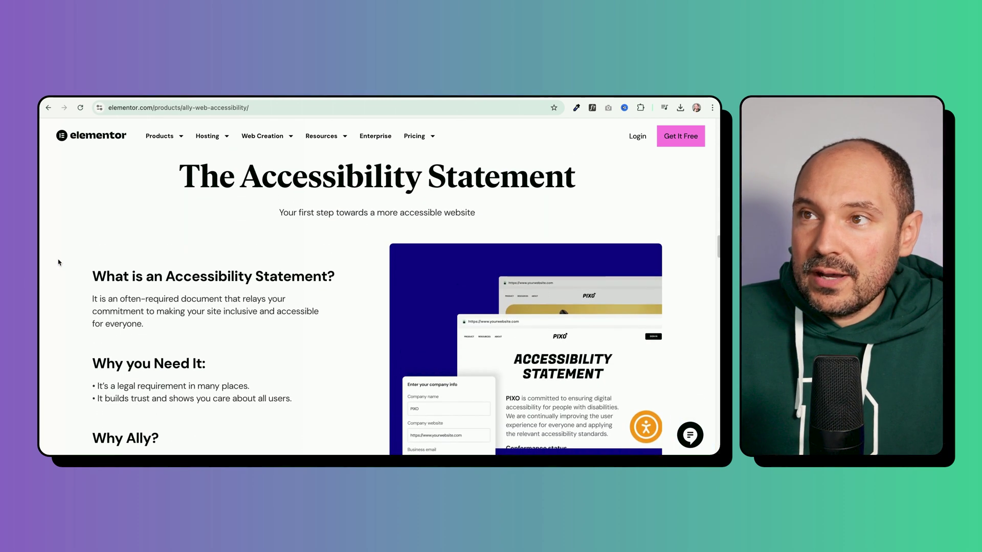
# Examine Phase 2, Phase 3 and Future Phases in the Ally roadmap.
pyautogui.scroll(-10, 57, 262)
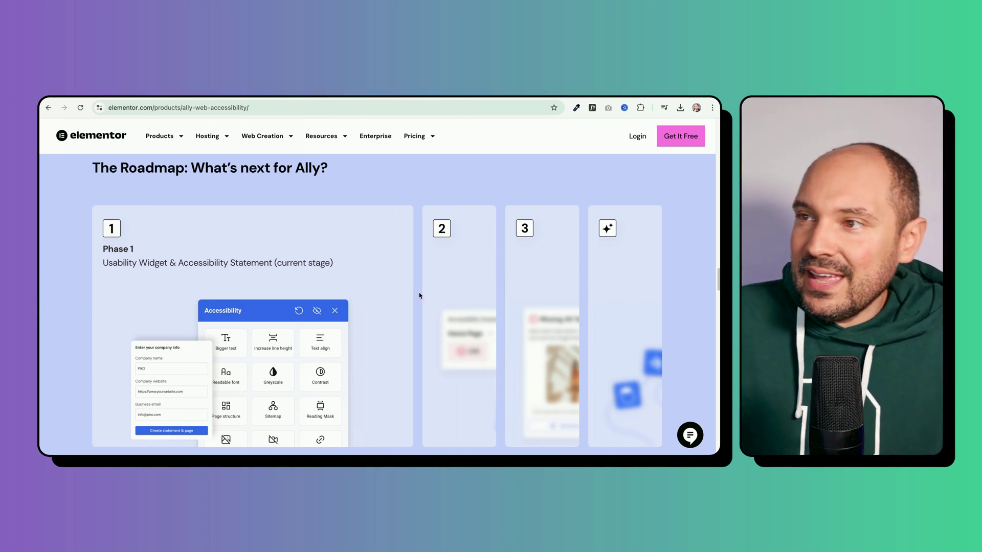
pyautogui.moveTo(428, 296)
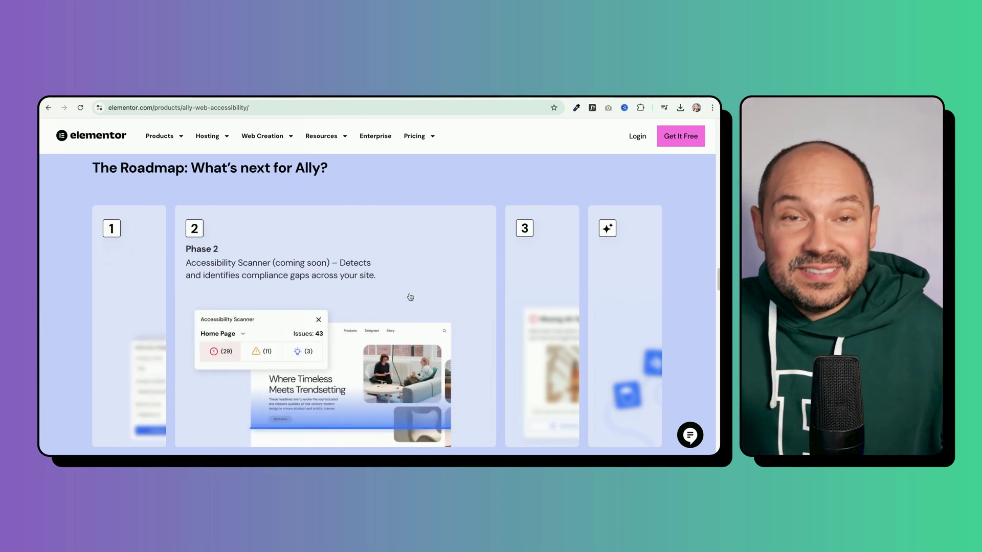
pyautogui.scroll(-1, 410, 297)
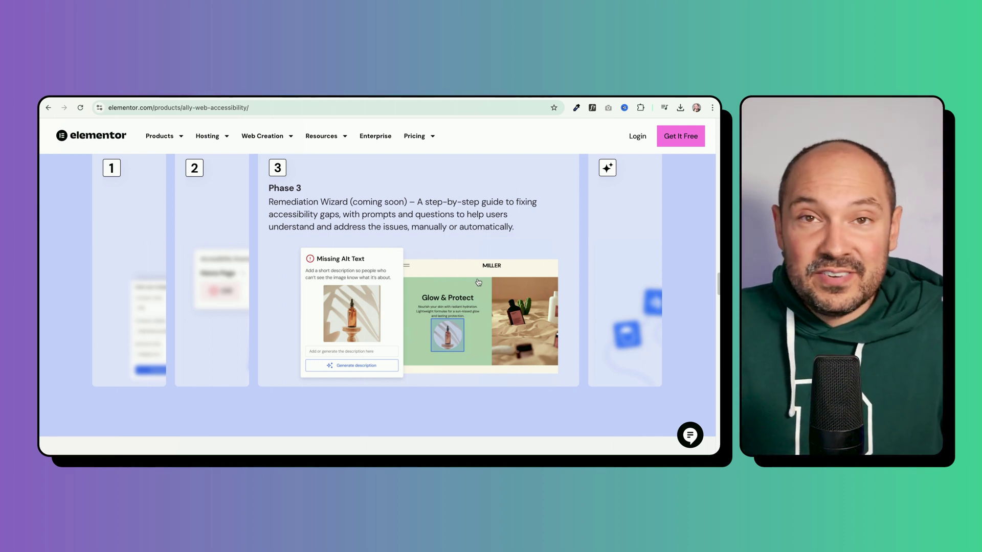
pyautogui.click(616, 277)
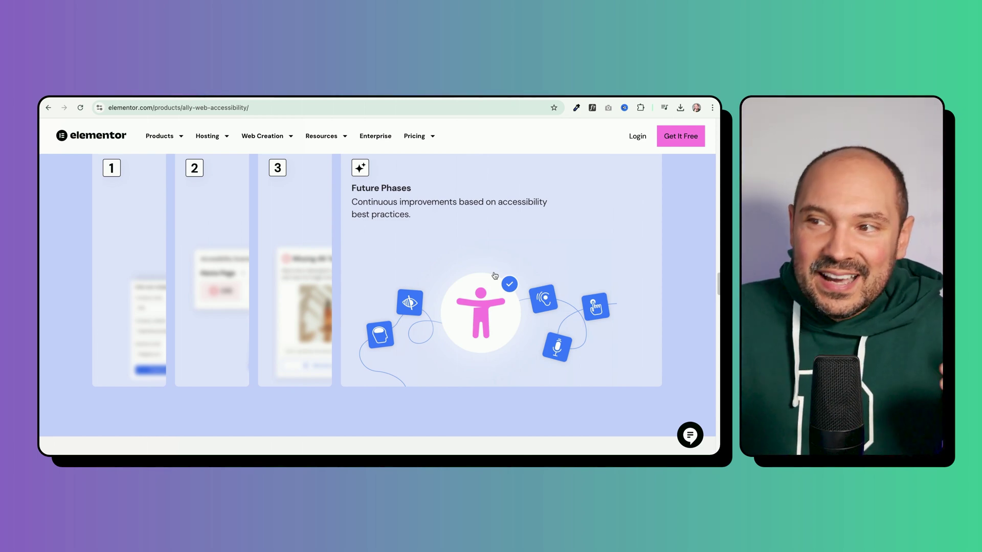
pyautogui.scroll(2, 494, 275)
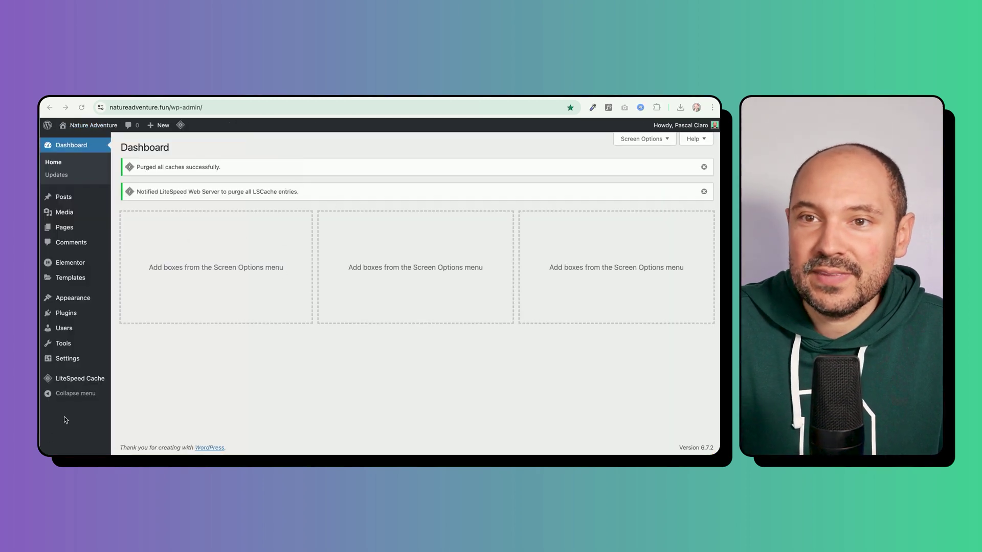
# In the WordPress admin, search for new plugins with "ally" and install and activate Ally – Web Accessibility & Usability.
pyautogui.moveTo(66, 317)
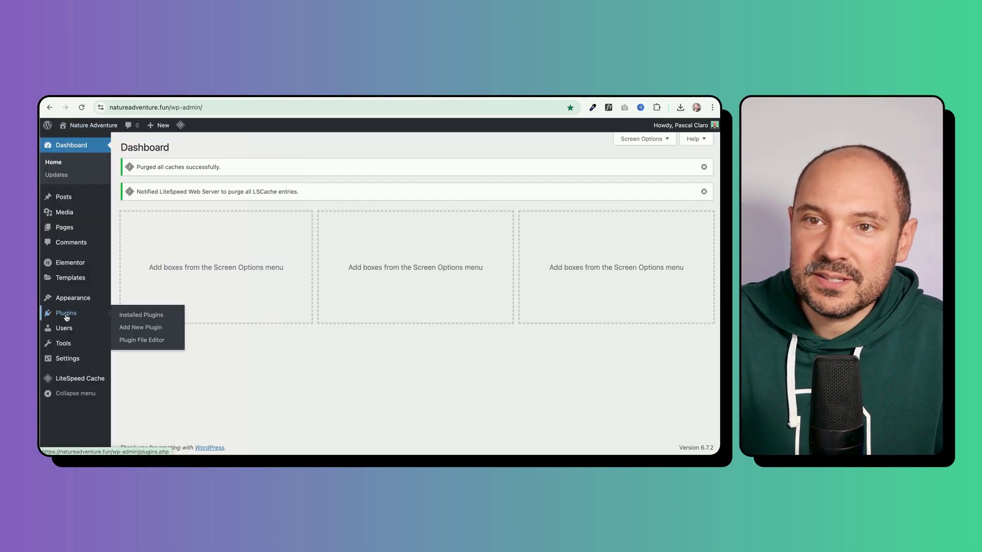
pyautogui.click(134, 327)
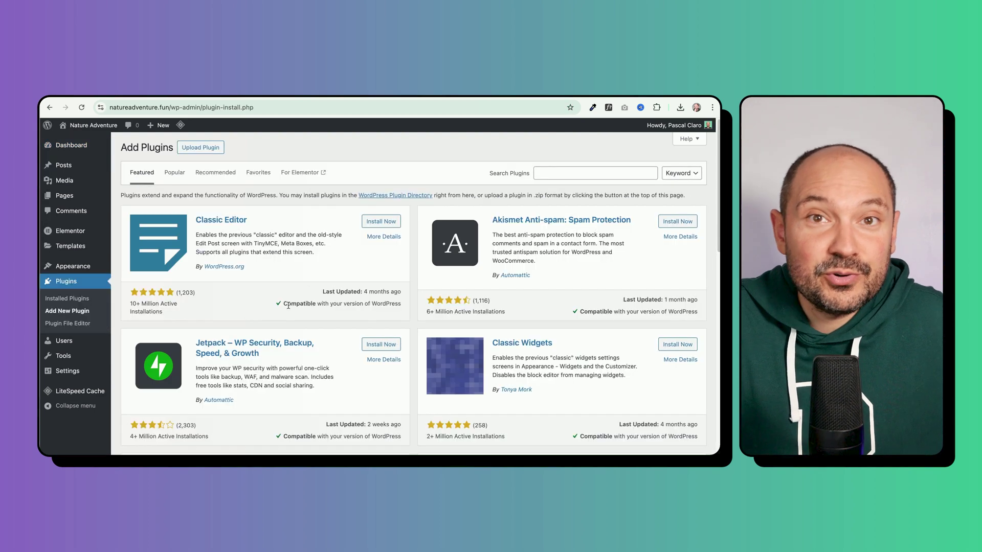
pyautogui.click(553, 177)
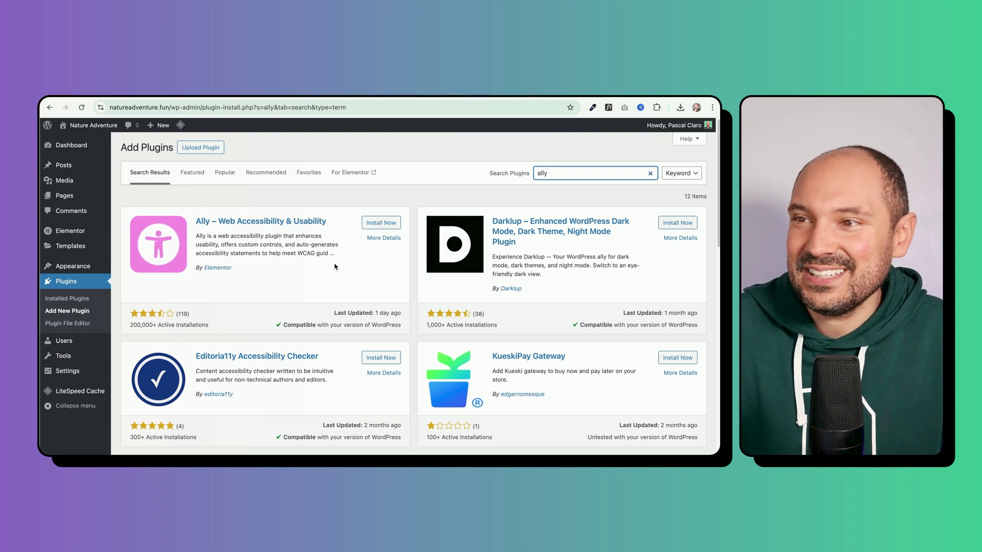
pyautogui.click(386, 228)
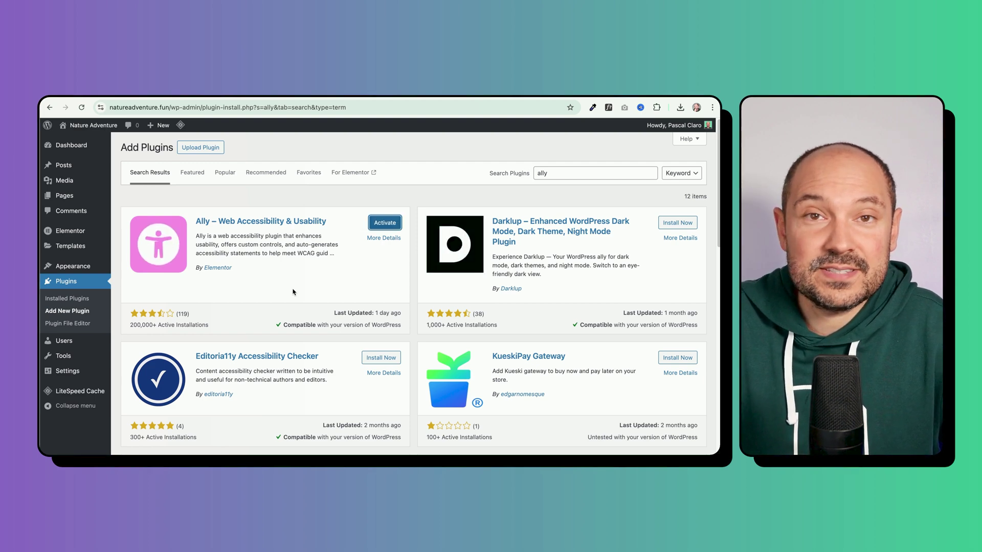
pyautogui.click(378, 223)
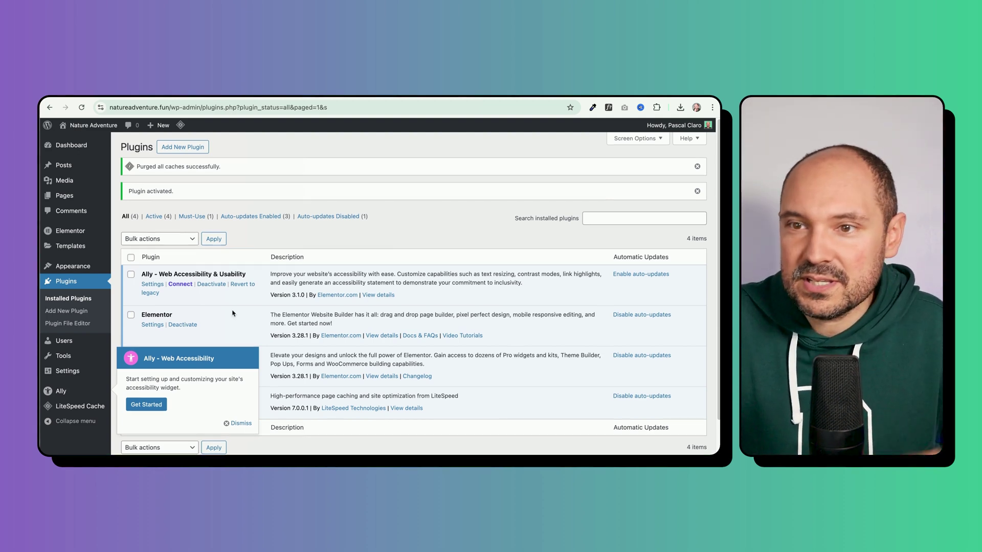
# Start the Ally setup, approve its connection to the Elementor account, and finish the welcome dialog.
pyautogui.scroll(-2, 232, 313)
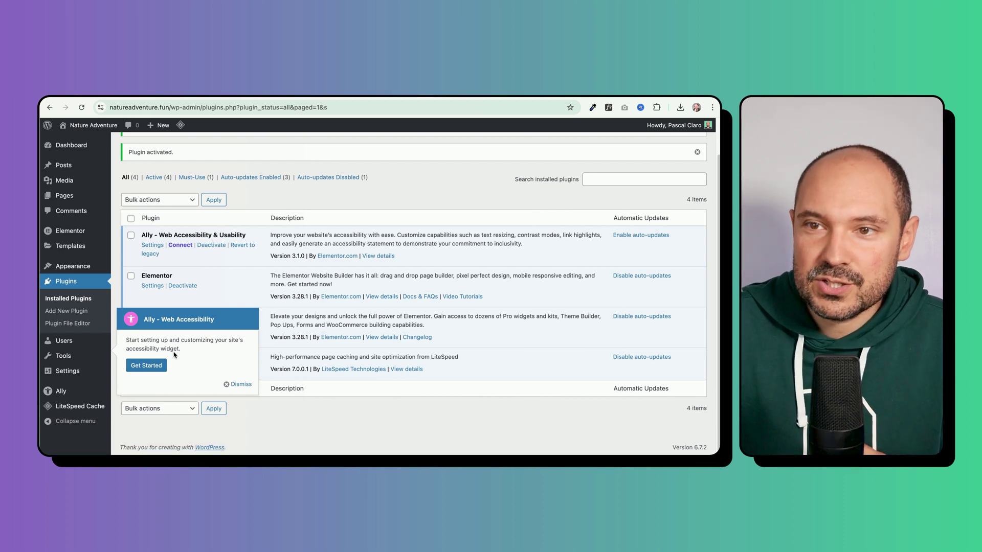
pyautogui.click(147, 366)
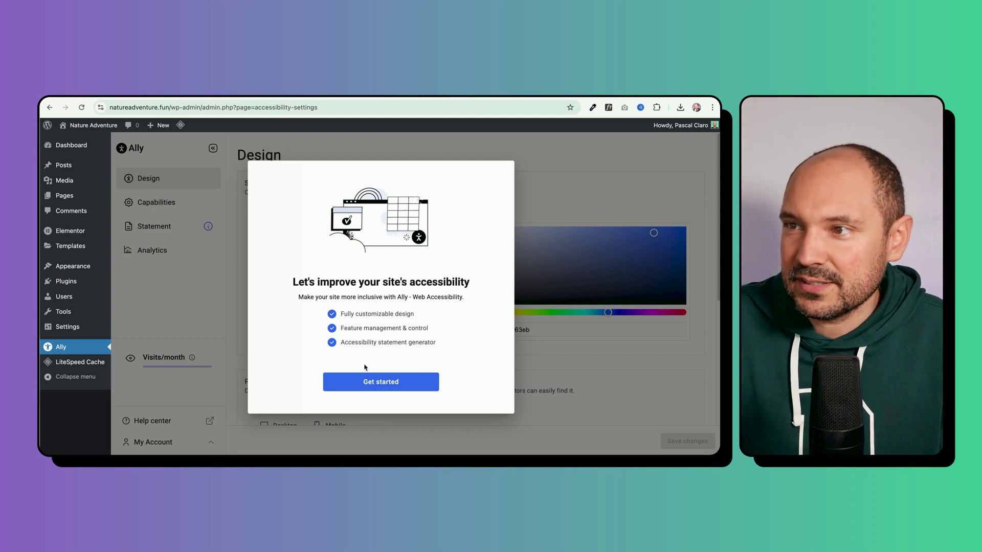
pyautogui.click(385, 382)
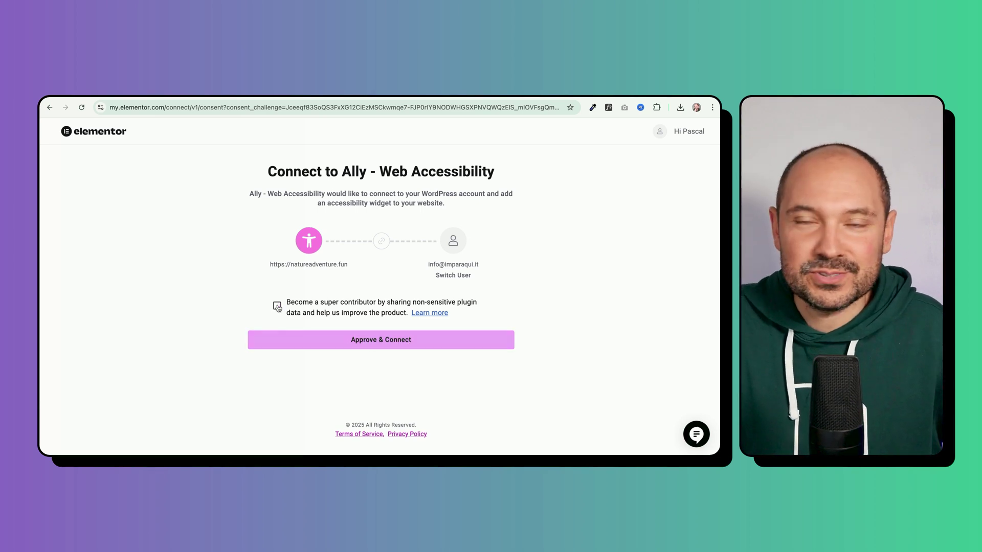
pyautogui.click(321, 337)
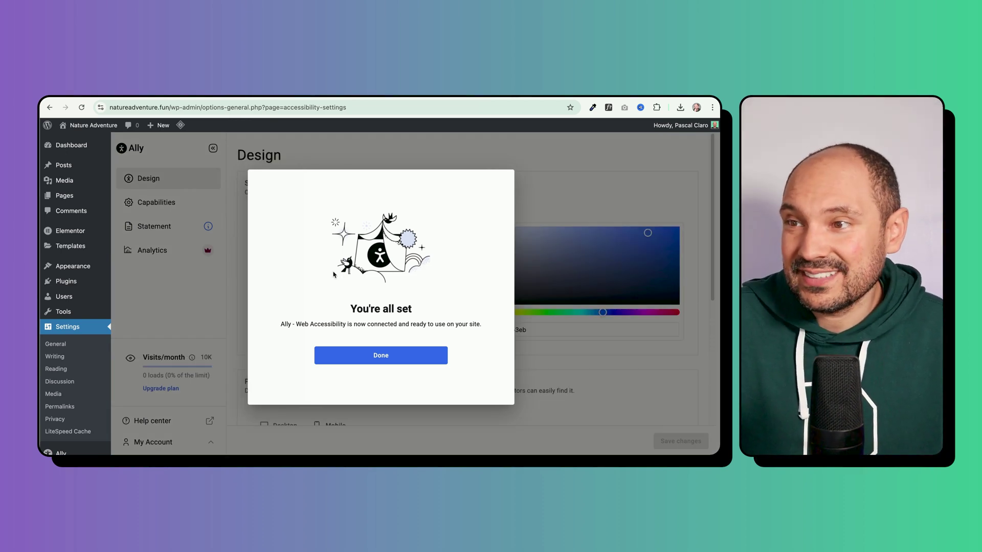
pyautogui.click(385, 362)
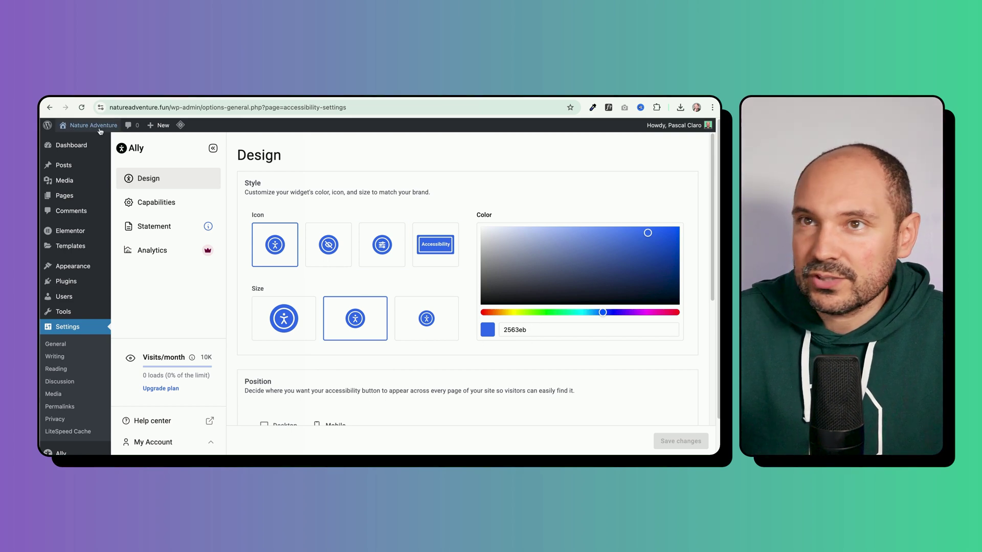
# Open the Nature Adventure site's front end in a new tab to view the accessibility widget.
pyautogui.rightClick(85, 138)
pyautogui.click(118, 147)
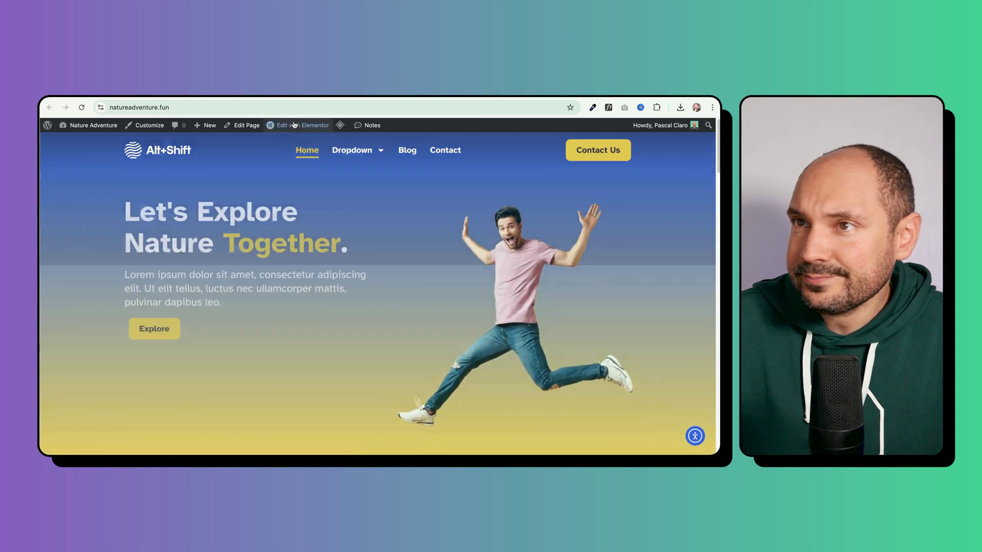
# Copy the Accent 1 global color from the home page's Elementor site settings and set the Ally widget's color to 155EEF.
pyautogui.moveTo(296, 127)
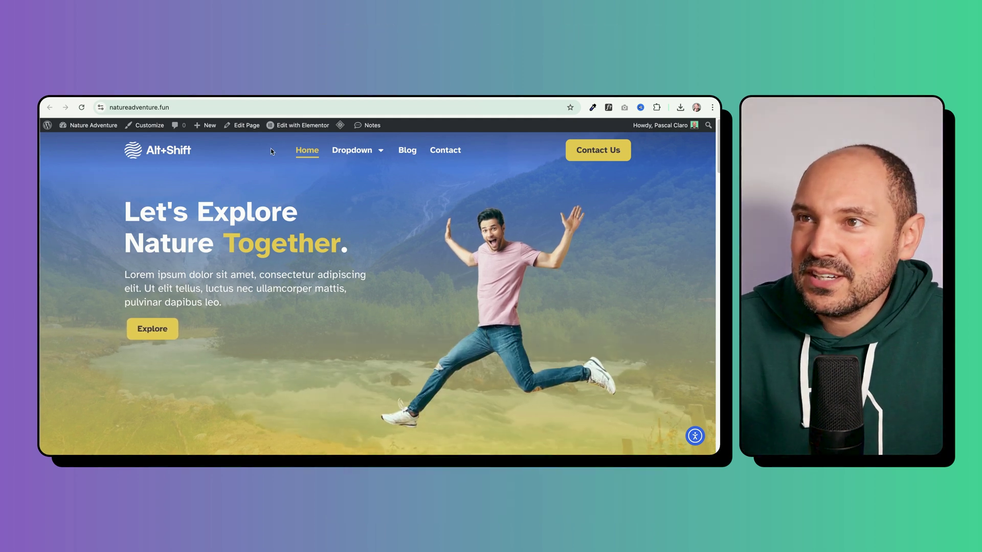
pyautogui.click(283, 172)
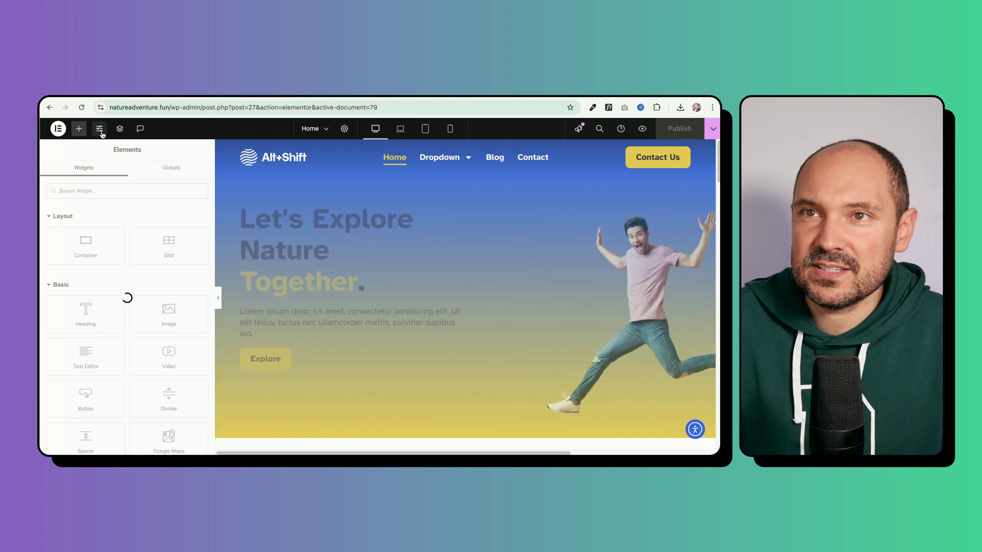
pyautogui.click(100, 129)
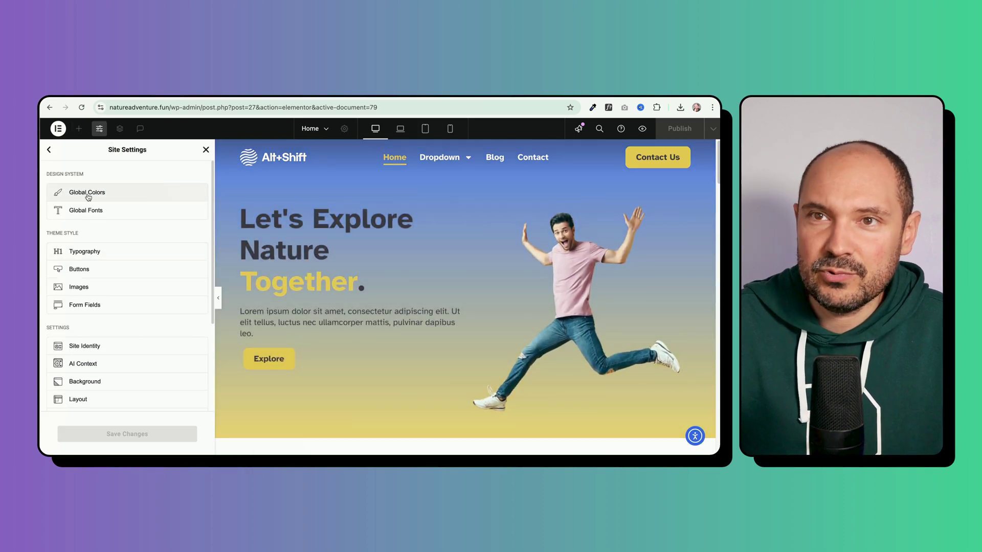
pyautogui.click(88, 194)
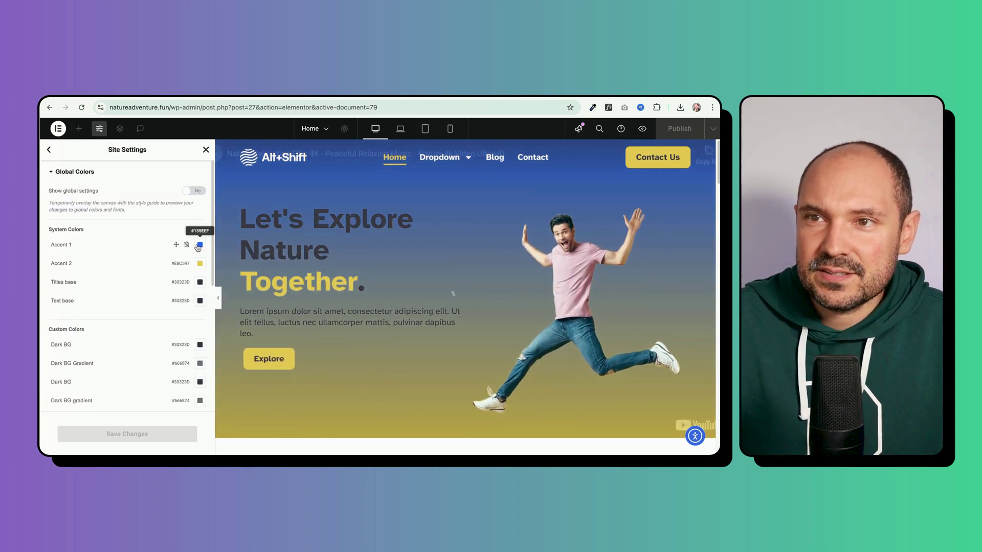
pyautogui.click(200, 245)
pyautogui.press('super+c')
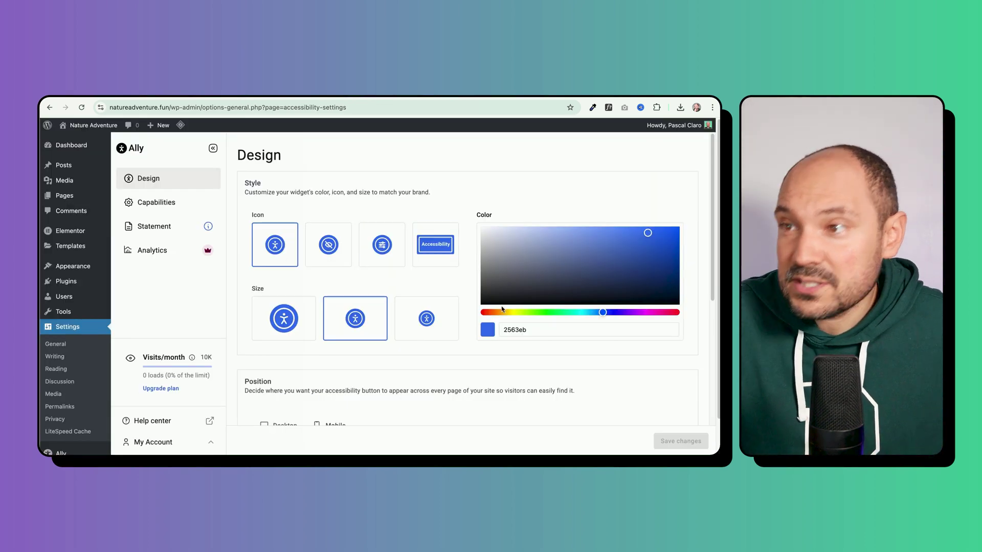
pyautogui.click(536, 329)
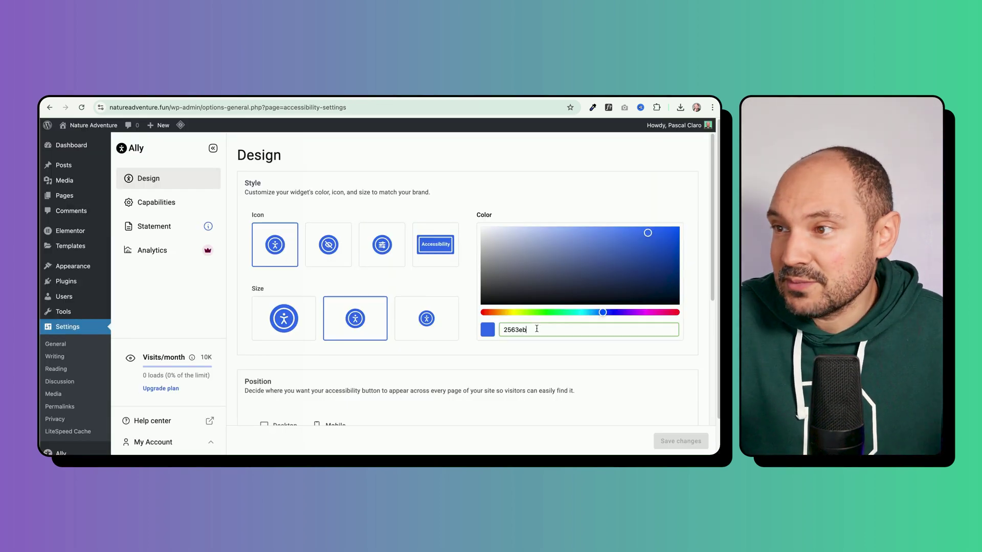
pyautogui.press('super+v')
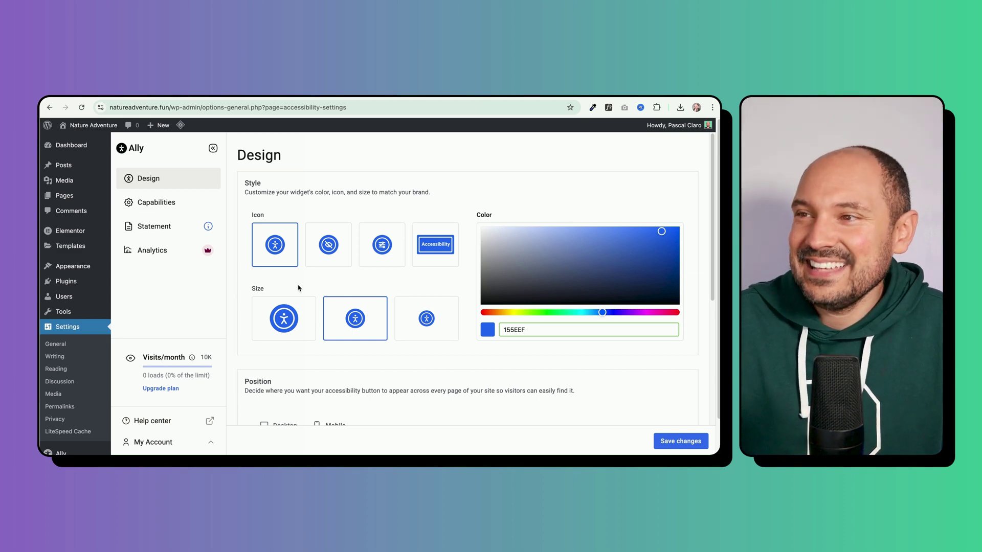
# Set the Ally widget's default desktop position to the lower-left corner, check its mobile position options, and save the design changes.
pyautogui.scroll(-5, 299, 288)
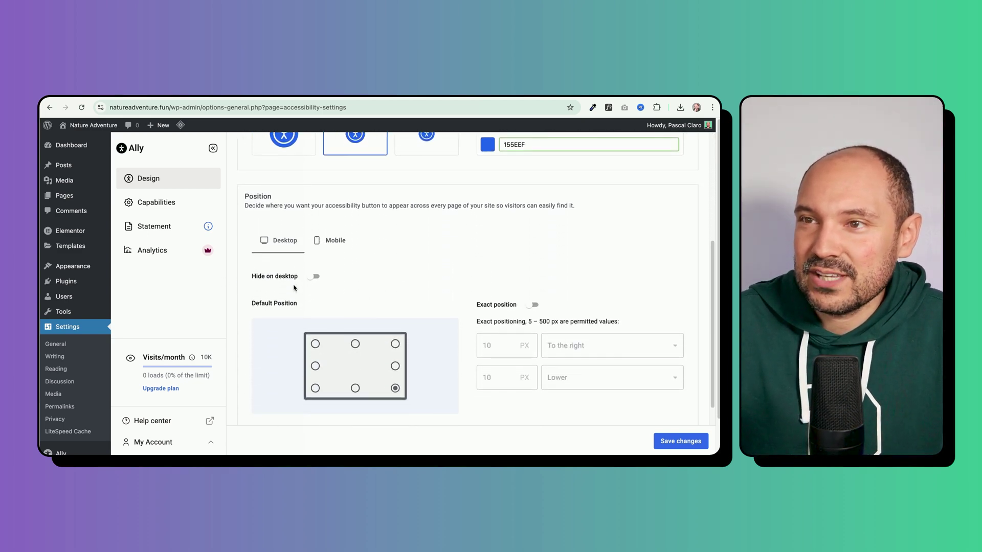
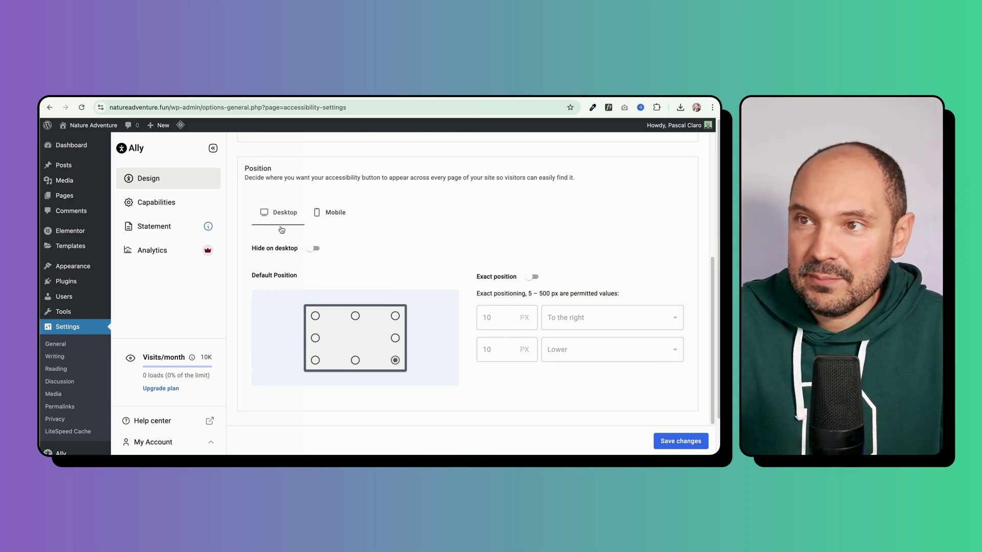
pyautogui.click(339, 215)
pyautogui.click(283, 214)
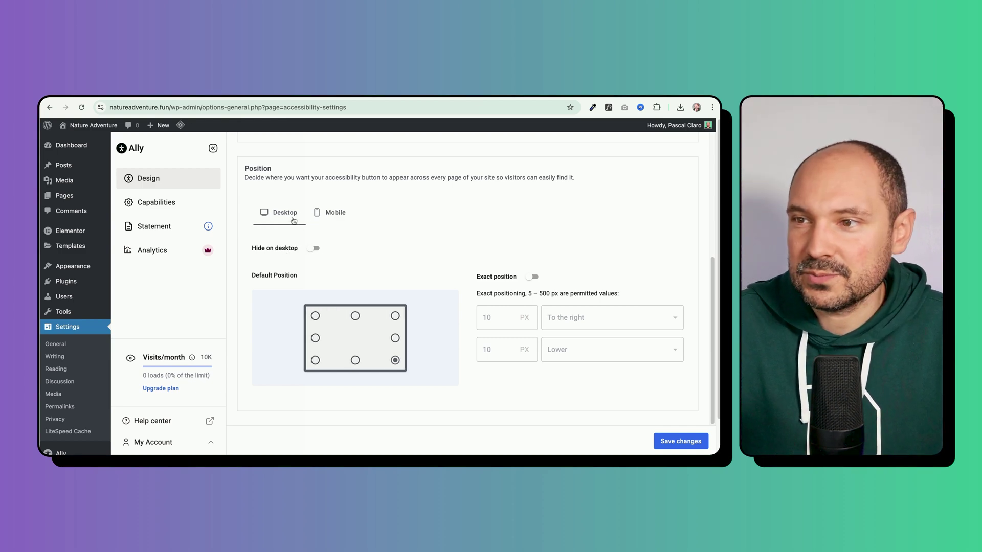
pyautogui.click(314, 361)
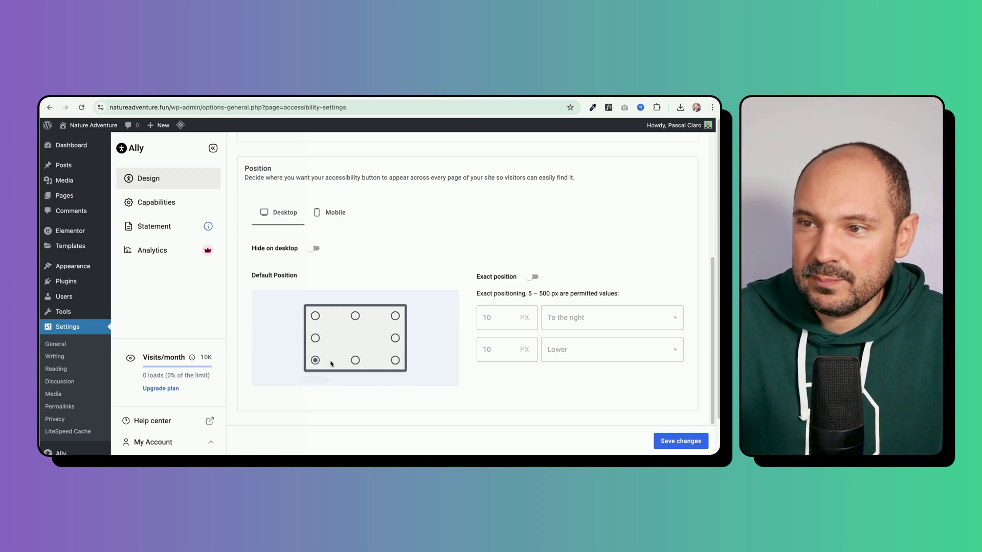
pyautogui.click(331, 214)
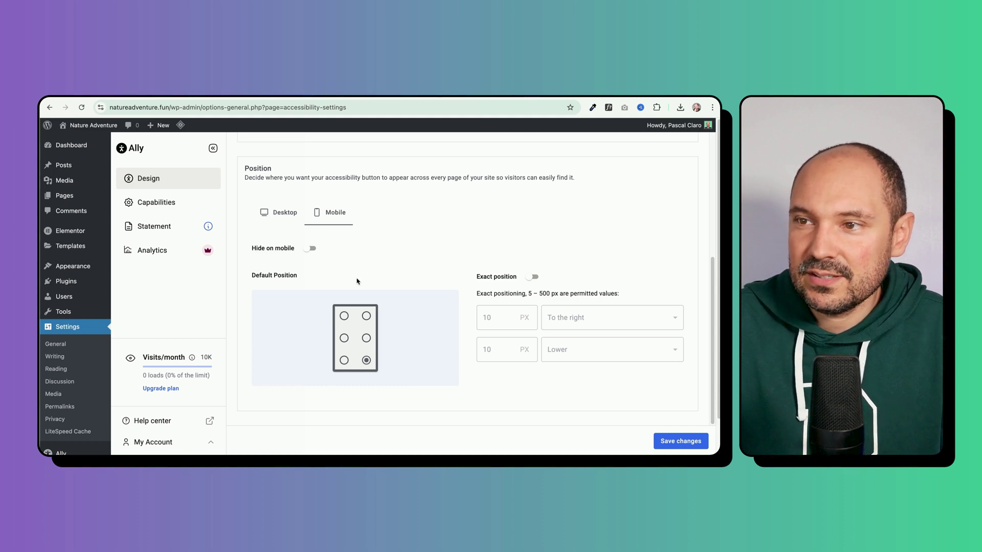
pyautogui.click(276, 216)
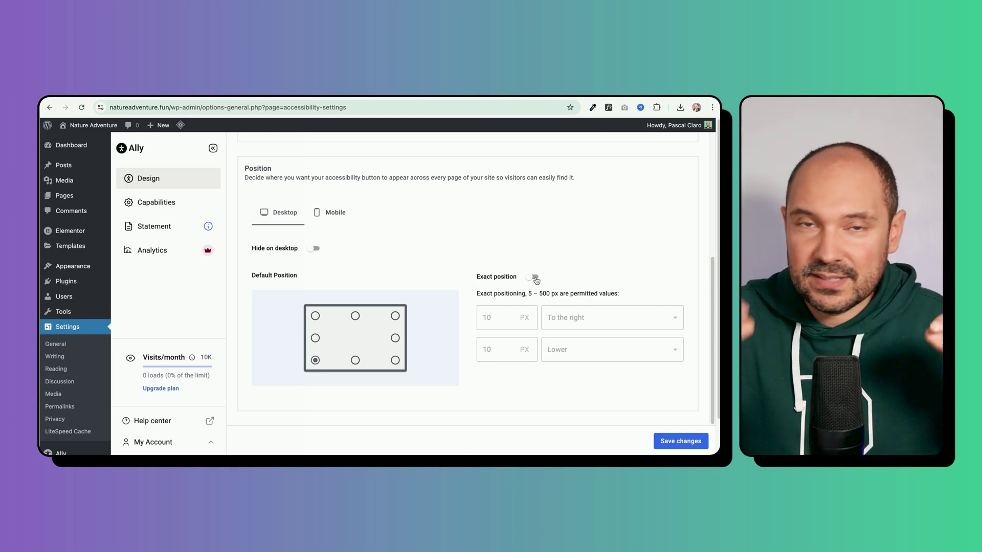
pyautogui.scroll(-1, 407, 277)
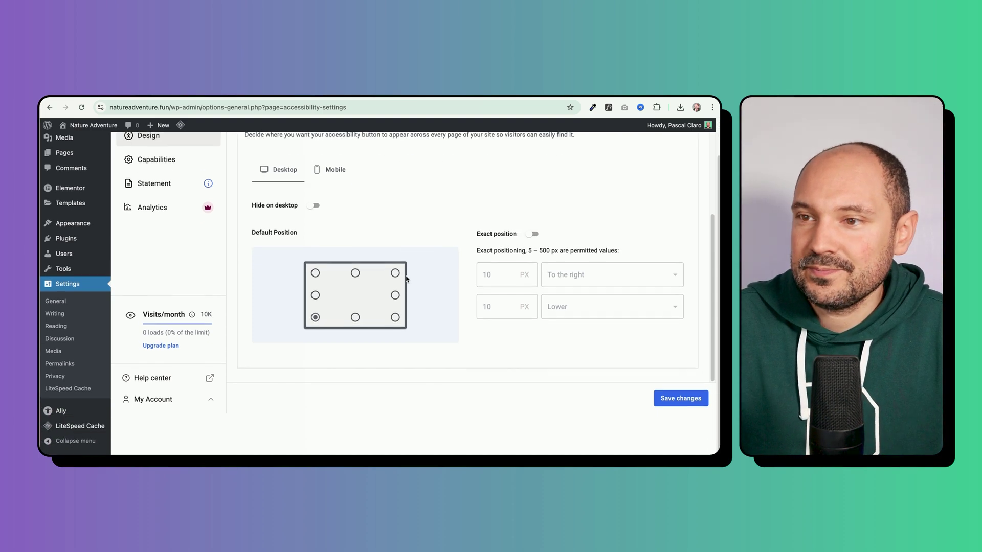
pyautogui.scroll(5, 407, 277)
pyautogui.scroll(-5, 408, 278)
pyautogui.scroll(5, 408, 279)
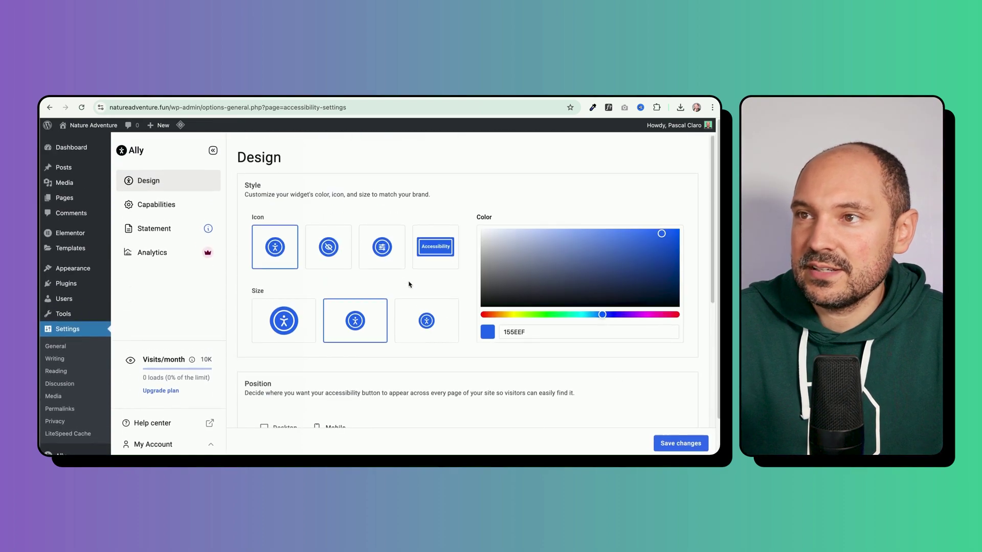
pyautogui.click(685, 444)
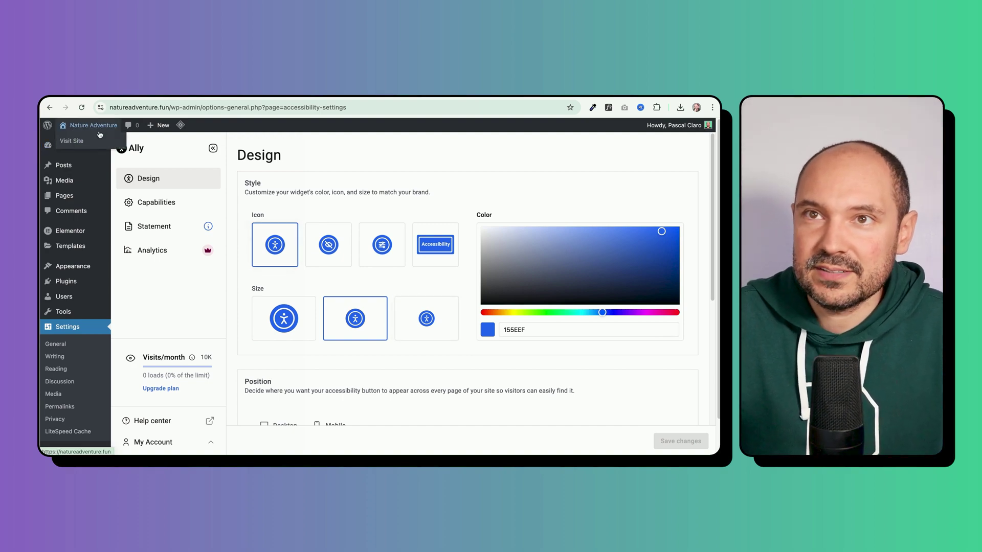
# Visit the Nature Adventure site in an incognito window and open its accessibility widget.
pyautogui.rightClick(95, 140)
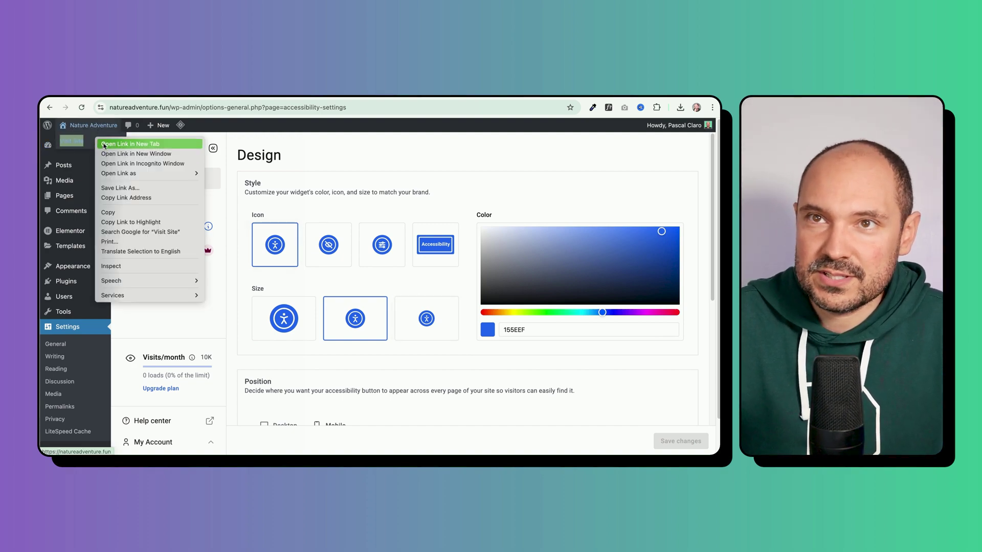
pyautogui.click(128, 163)
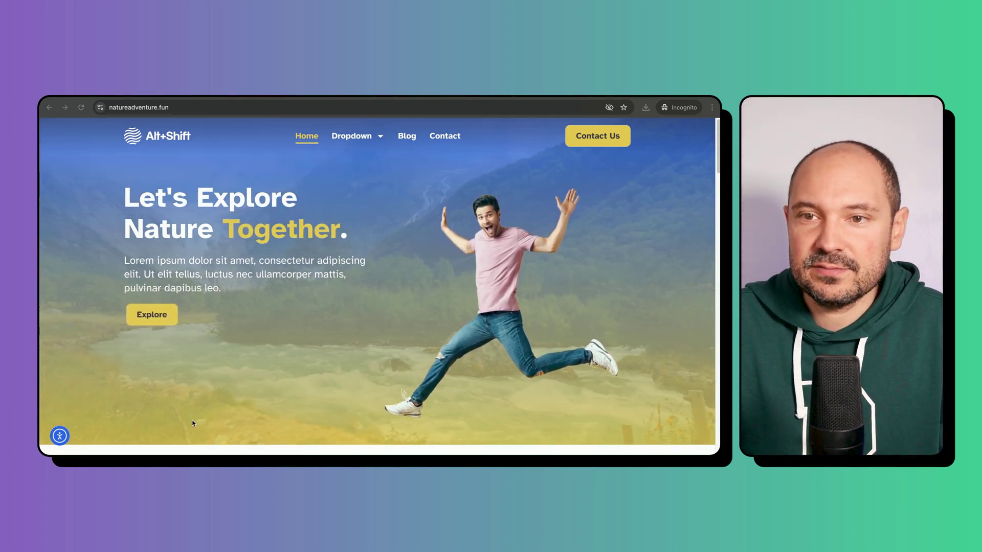
pyautogui.click(59, 436)
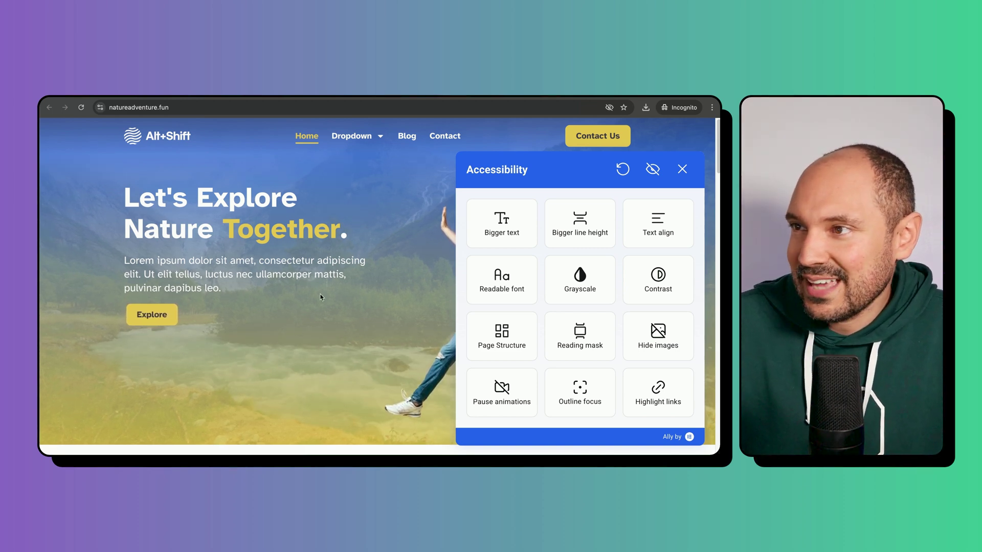
# Try the widget's larger text sizes up to 2x on the home page and reset the accessibility settings.
pyautogui.click(502, 231)
pyautogui.click(501, 231)
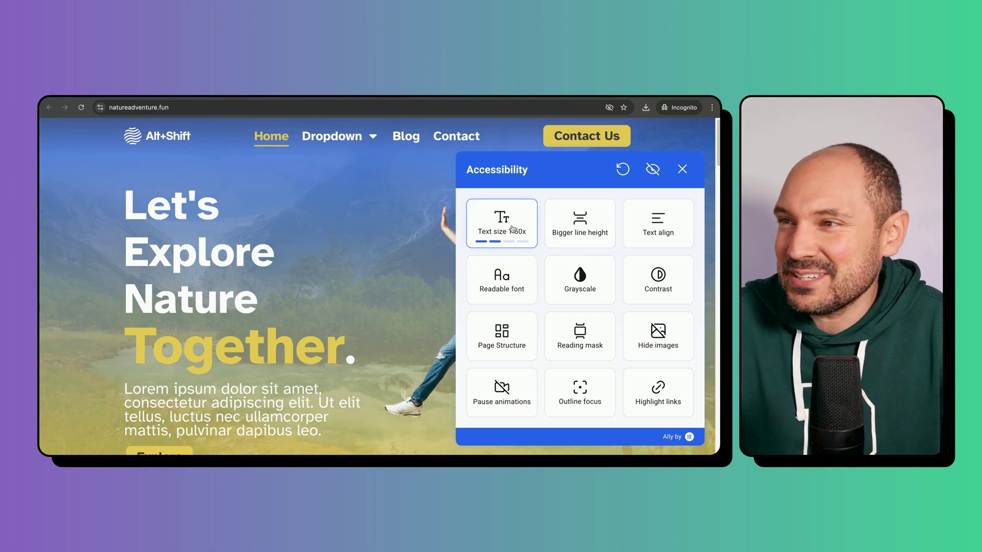
pyautogui.click(512, 228)
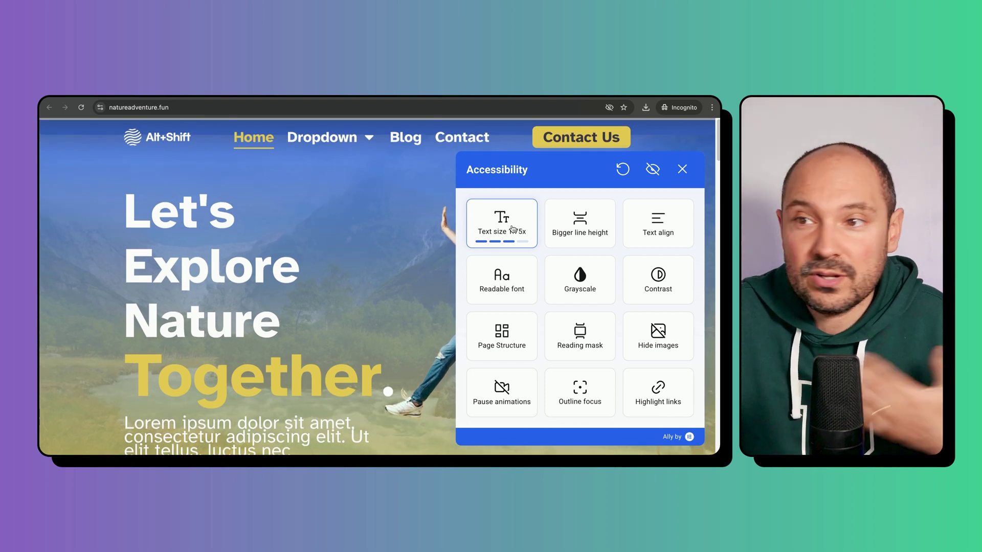
pyautogui.click(510, 228)
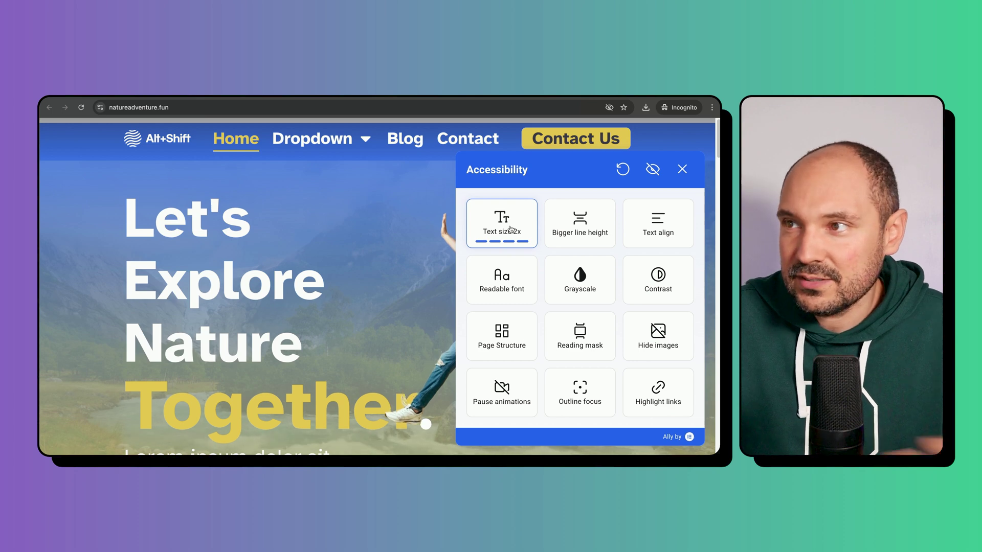
pyautogui.click(510, 229)
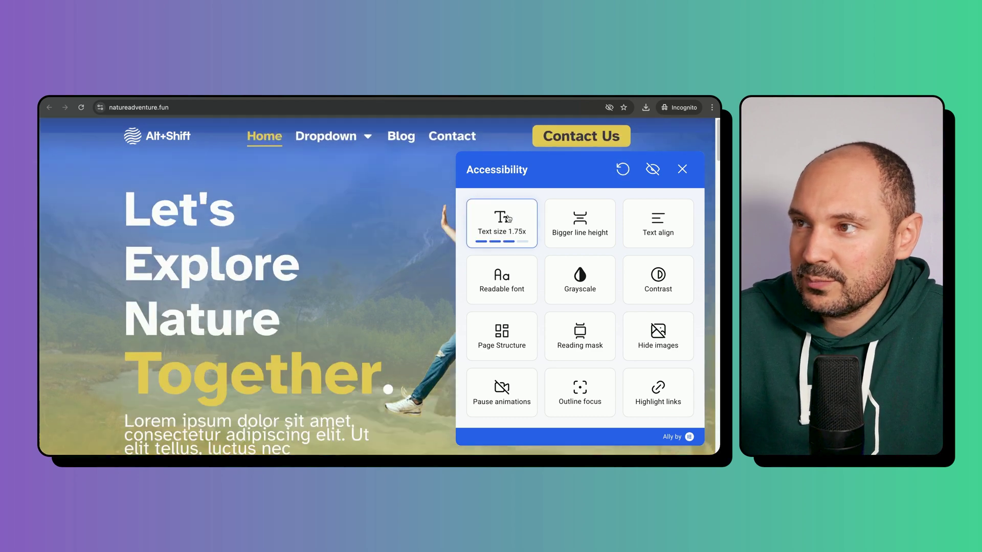
pyautogui.click(624, 171)
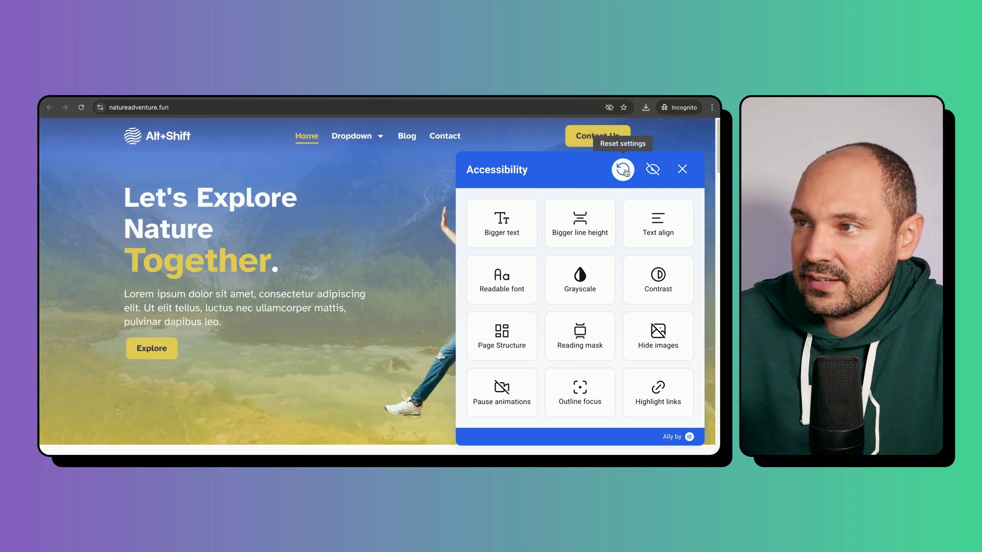
# Try the bigger line height at 1.6x on the home page and reset the accessibility settings.
pyautogui.click(581, 222)
pyautogui.click(581, 221)
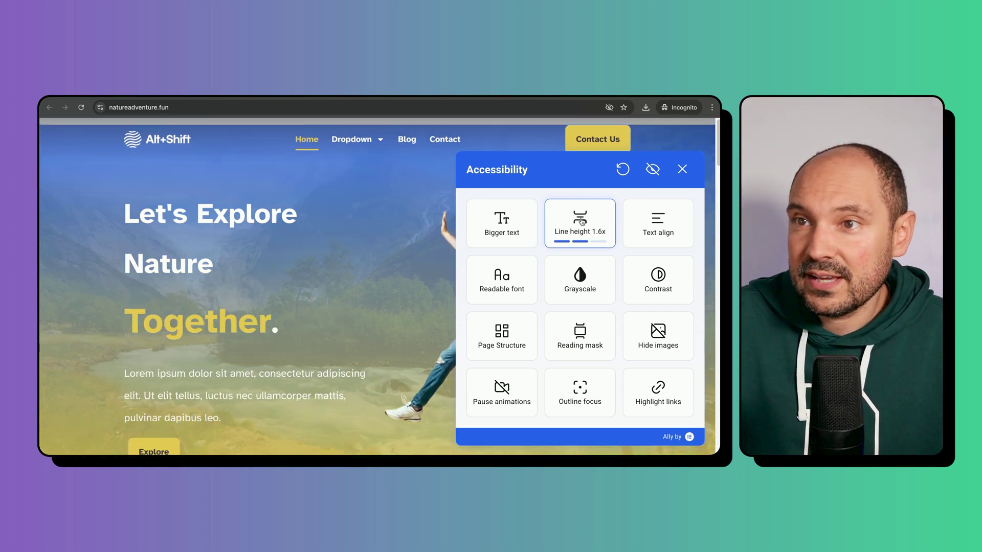
pyautogui.click(623, 169)
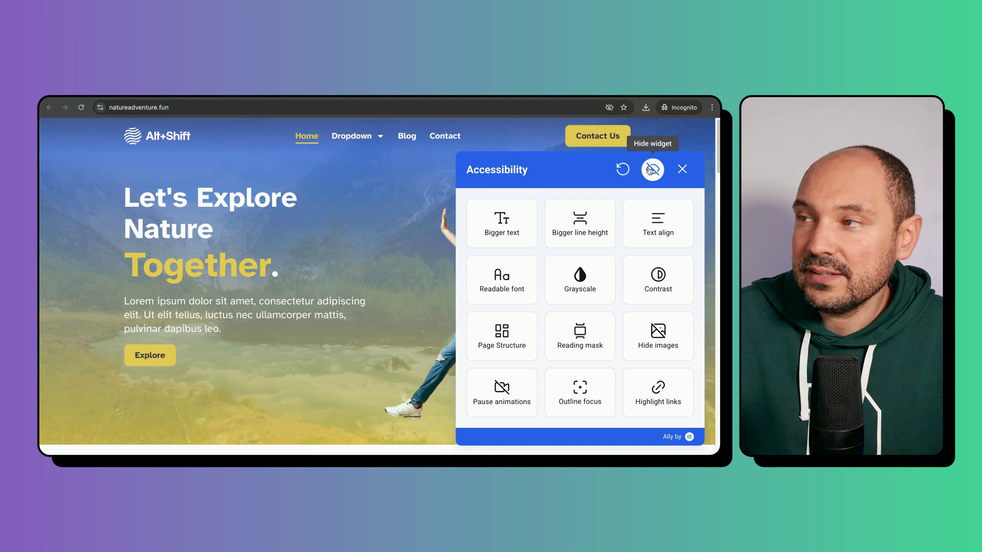
# Try the widget's left and right text alignment on the home page and reset the accessibility settings.
pyautogui.click(663, 222)
pyautogui.click(663, 222)
pyautogui.click(663, 222)
pyautogui.click(663, 222)
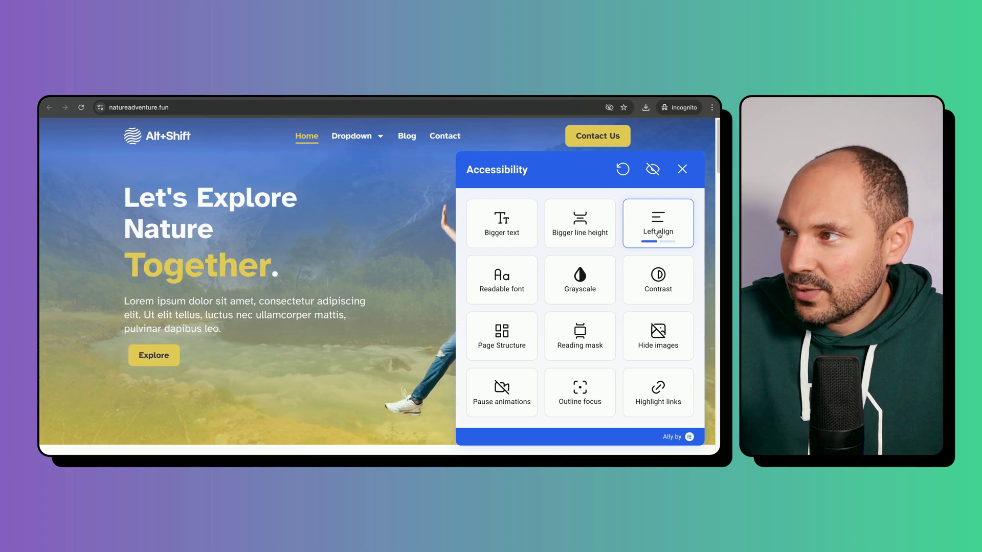
pyautogui.click(658, 220)
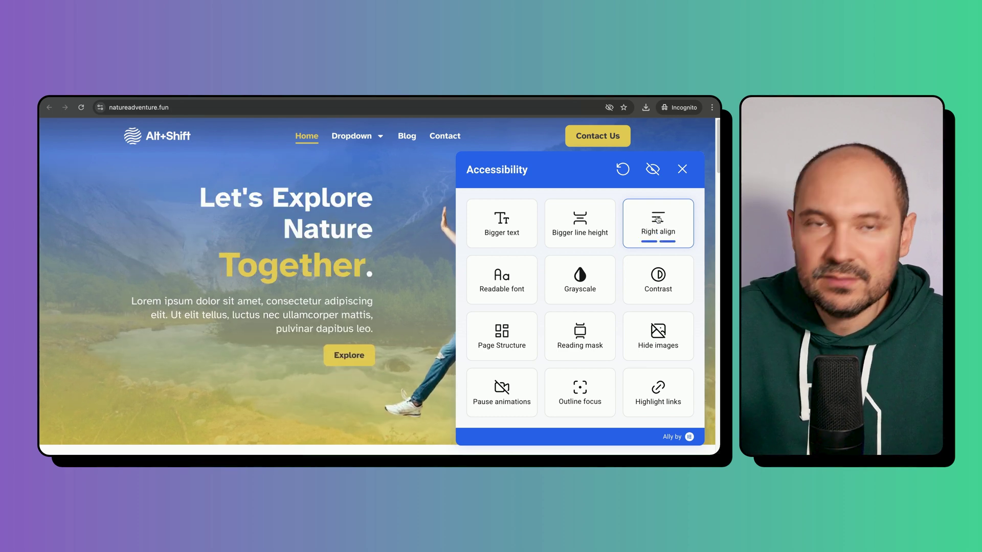
pyautogui.click(622, 169)
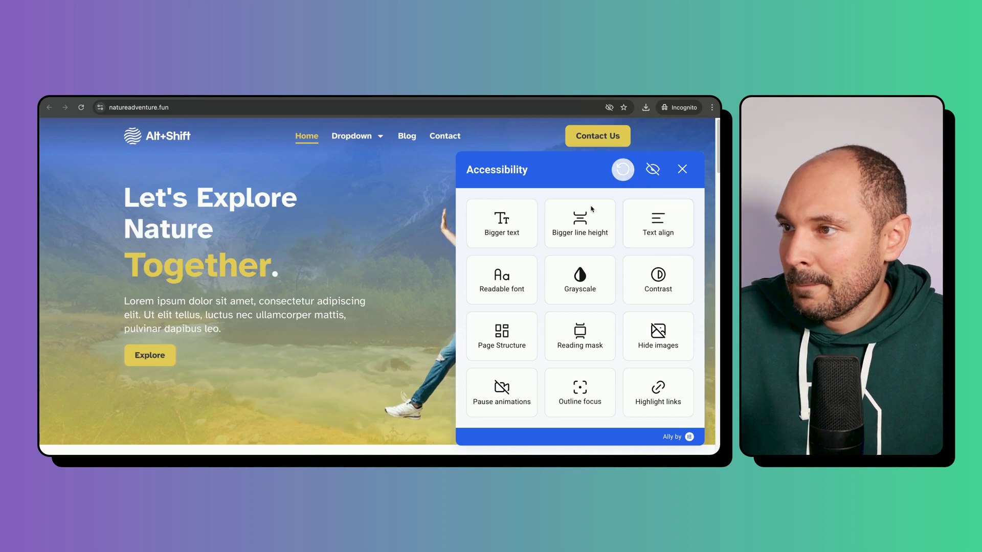
# Try the Readable font option, review the home page in Grayscale, and turn Grayscale off to compare the page in color.
pyautogui.click(514, 283)
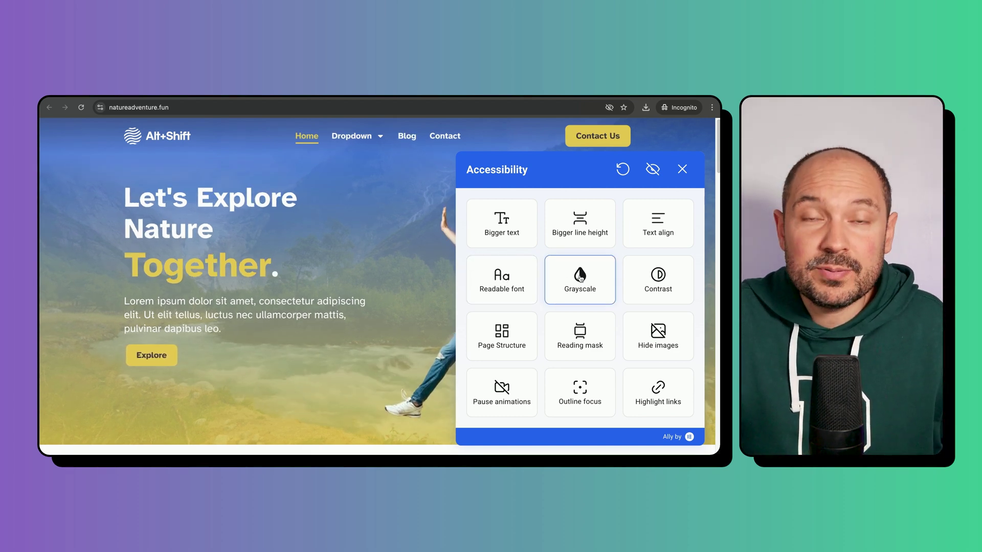
pyautogui.click(581, 278)
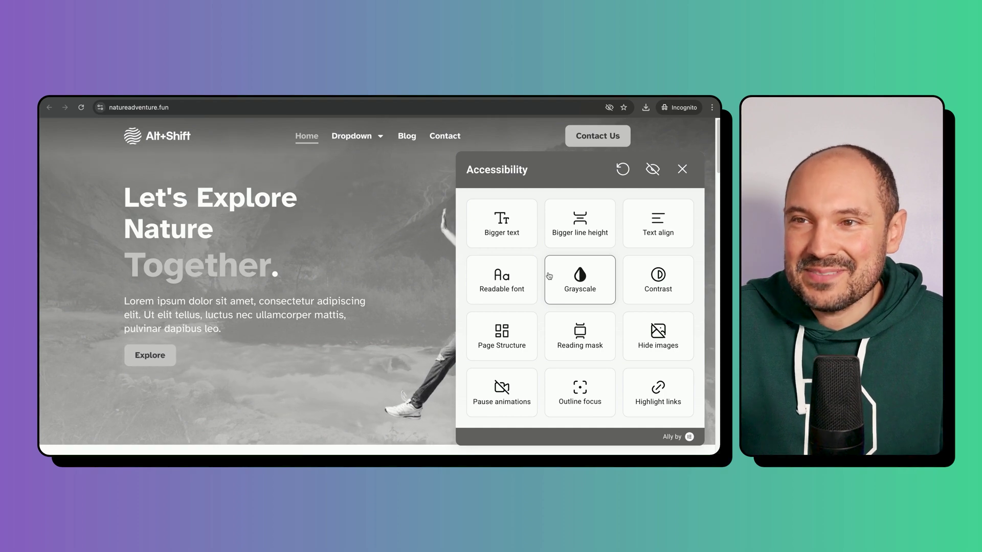
pyautogui.scroll(-10, 279, 268)
pyautogui.scroll(-8, 278, 267)
pyautogui.scroll(15, 278, 267)
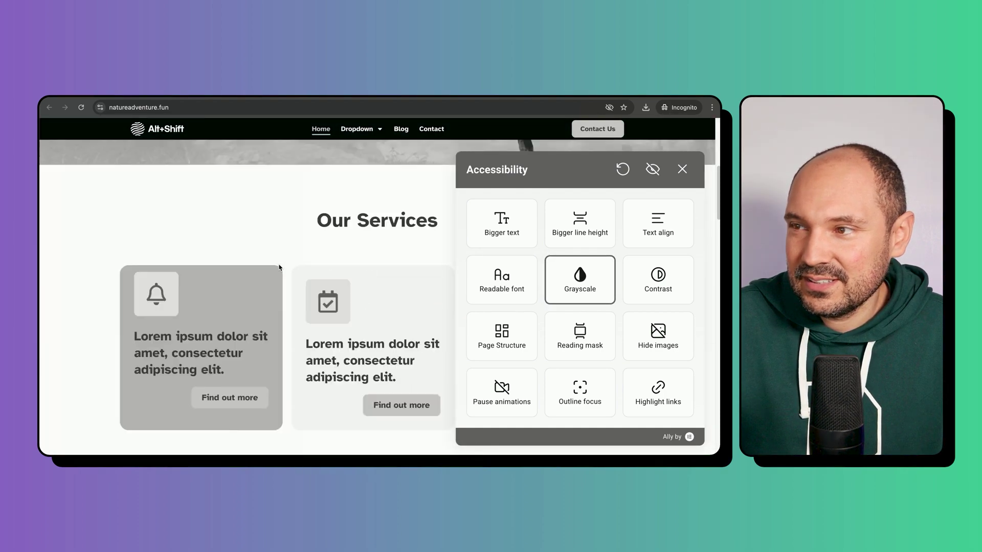
pyautogui.scroll(8, 279, 268)
pyautogui.click(579, 279)
pyautogui.scroll(-1, 245, 274)
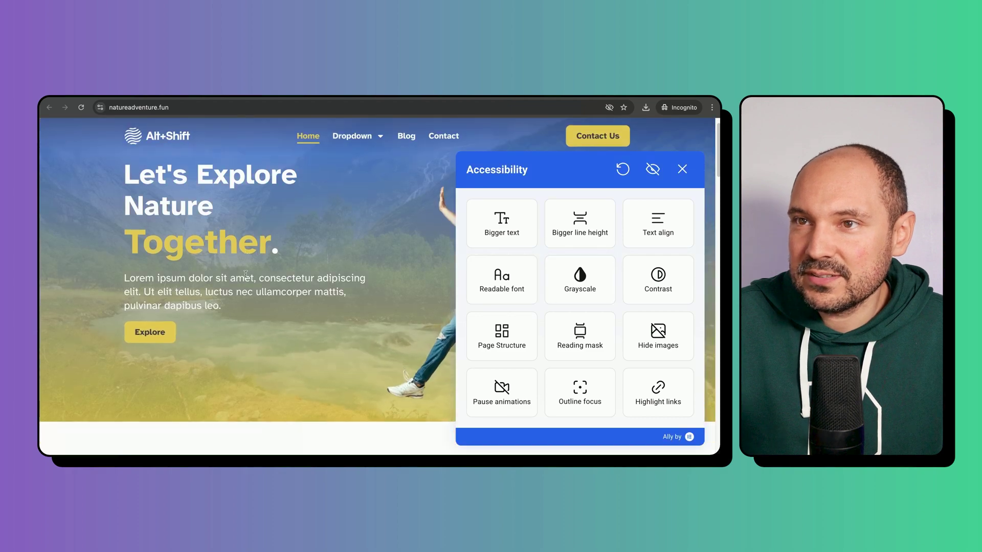
pyautogui.scroll(-10, 245, 275)
pyautogui.scroll(8, 247, 278)
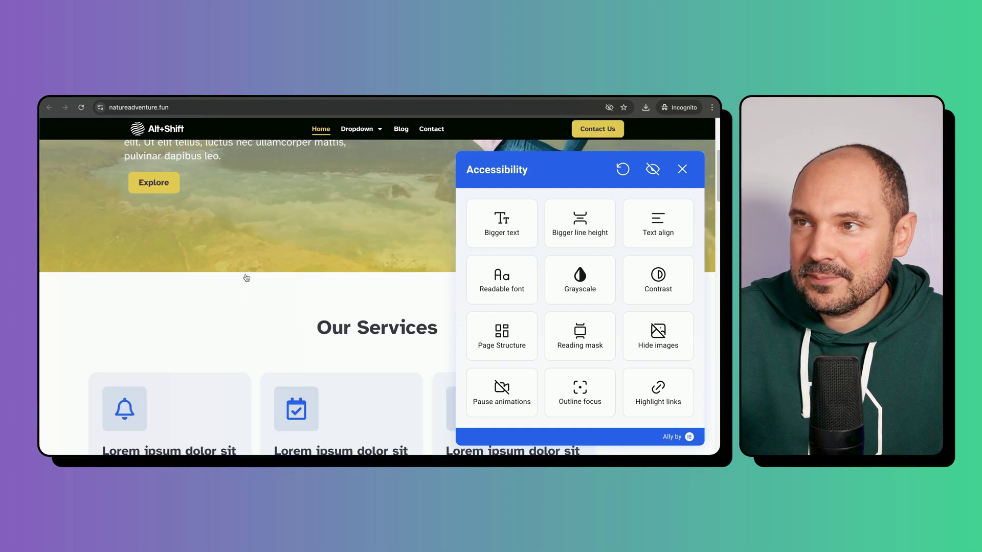
pyautogui.scroll(5, 246, 278)
pyautogui.scroll(-3, 246, 275)
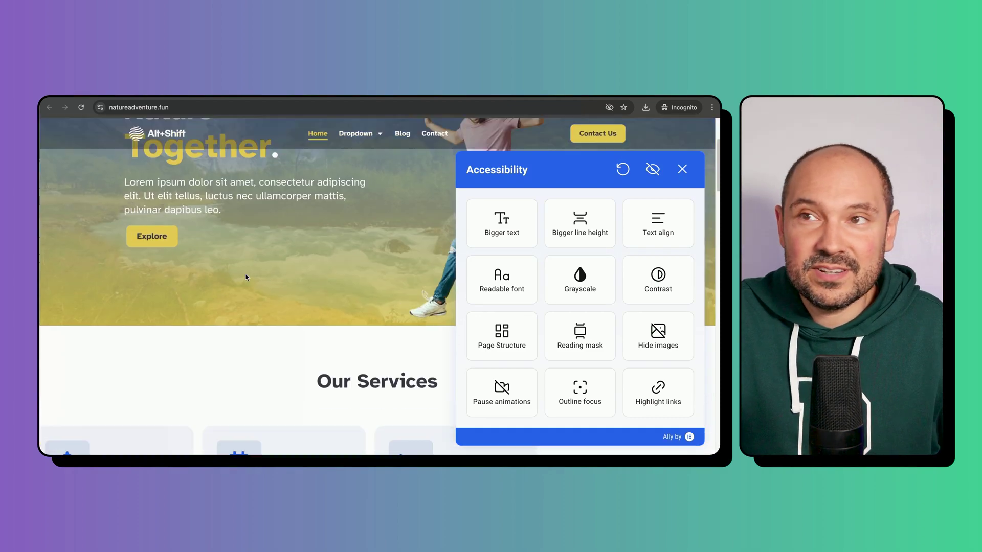
# Try the widget's Dark contrast mode and review the home page with it from the hero section down to Act now.
pyautogui.scroll(3, 245, 276)
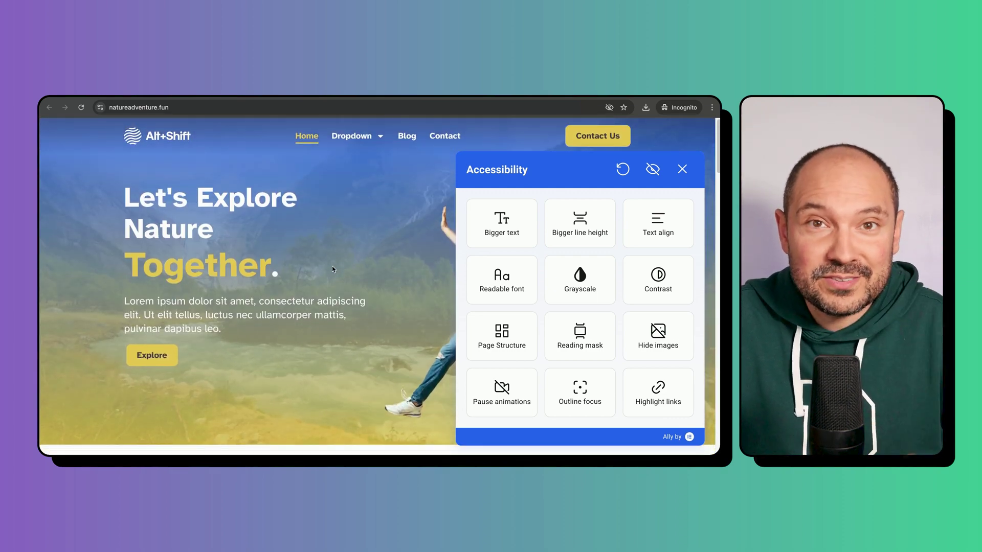
pyautogui.click(665, 284)
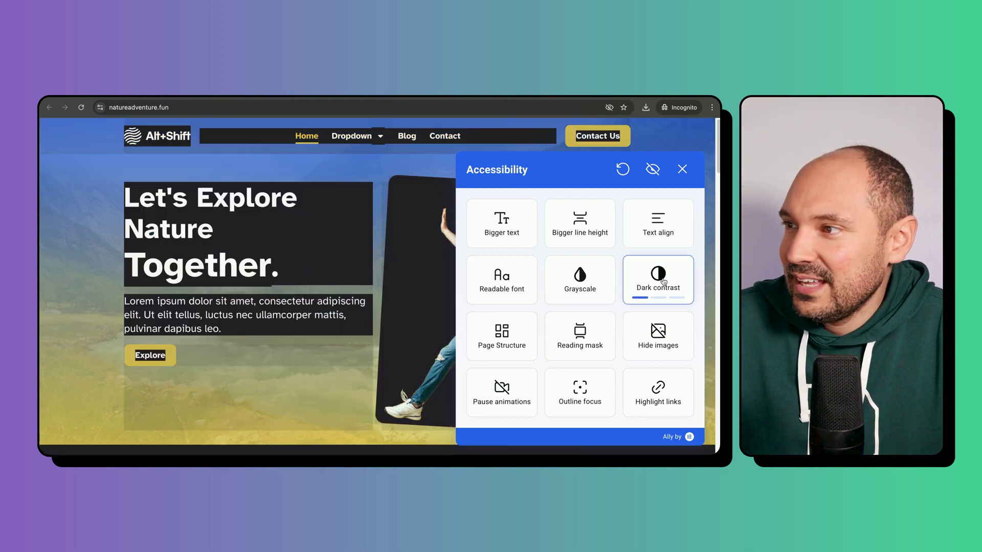
pyautogui.scroll(-10, 230, 291)
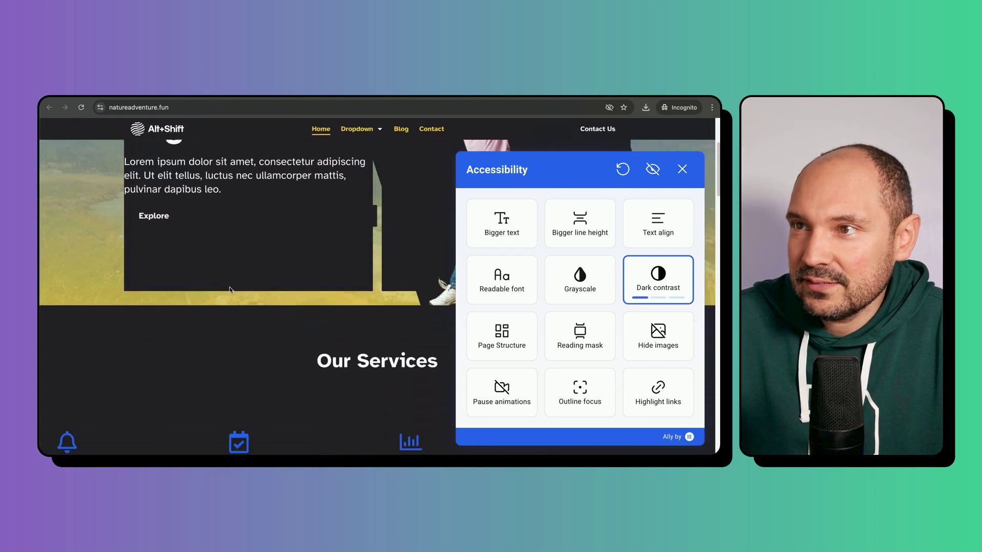
pyautogui.scroll(-15, 230, 290)
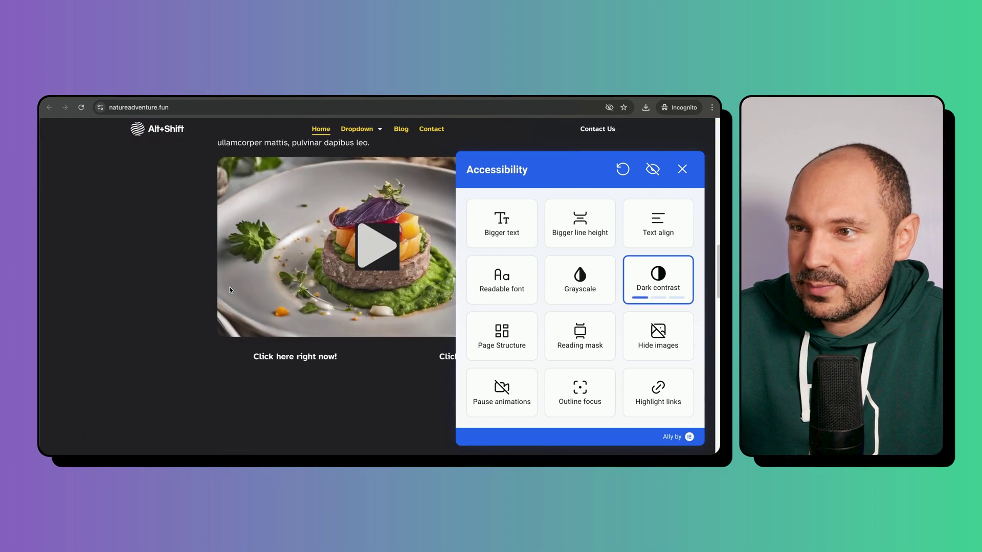
pyautogui.scroll(-15, 230, 290)
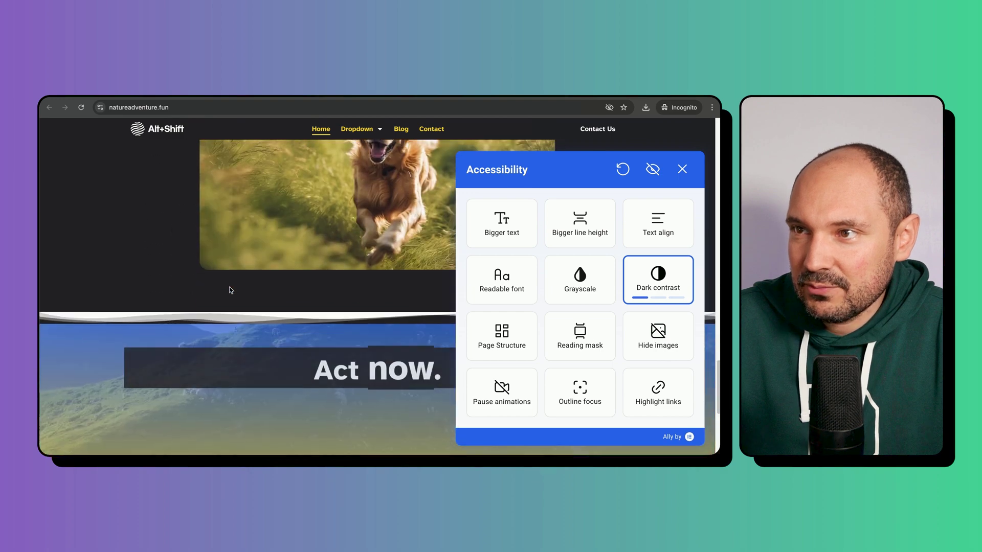
pyautogui.scroll(20, 230, 291)
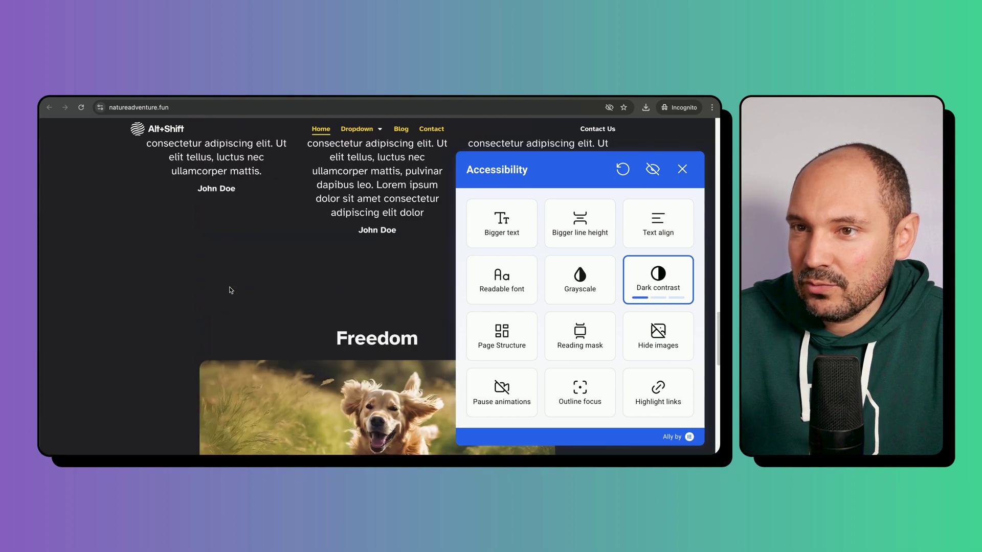
pyautogui.scroll(-1, 229, 287)
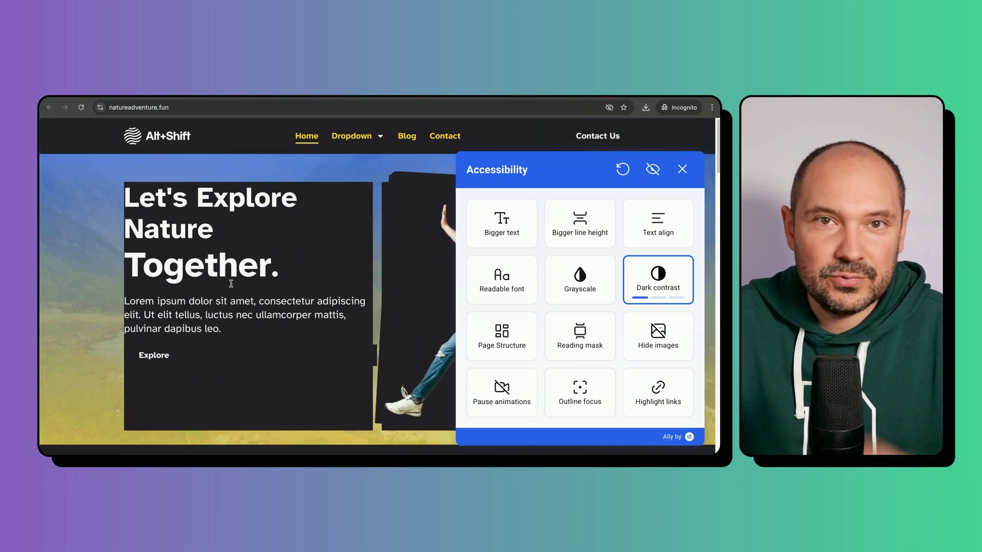
# Try the widget's High contrast mode across the home page and reset the accessibility settings.
pyautogui.click(649, 283)
pyautogui.click(649, 283)
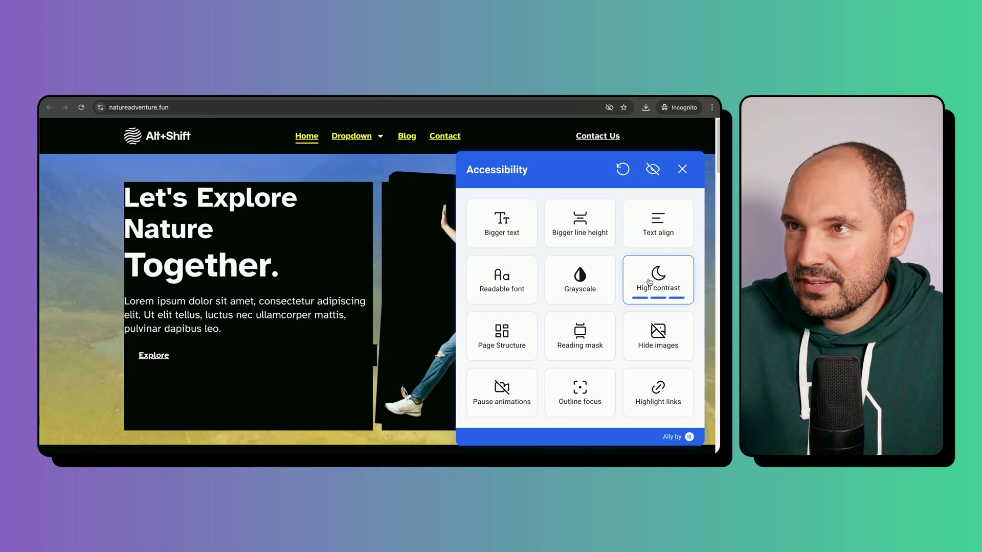
pyautogui.scroll(-15, 185, 293)
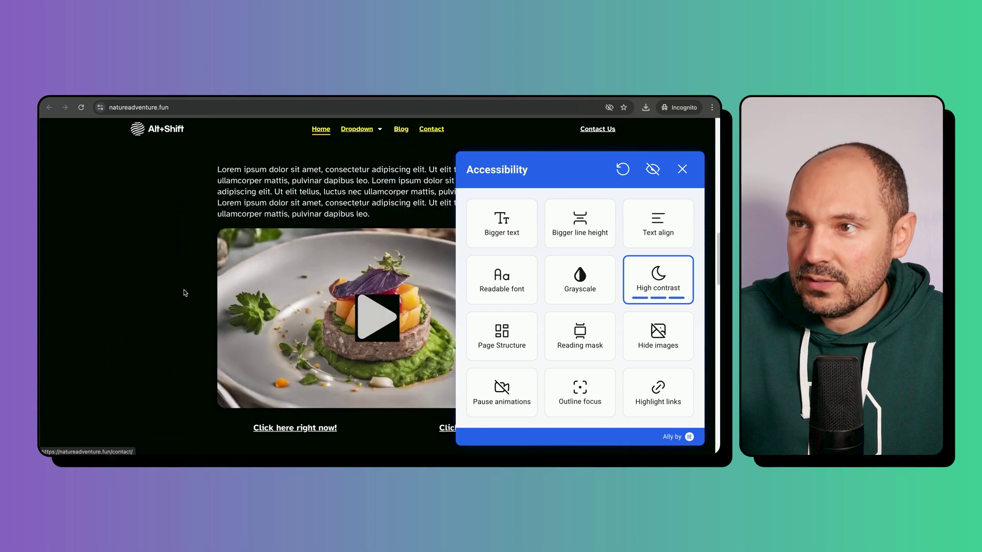
pyautogui.scroll(-10, 184, 292)
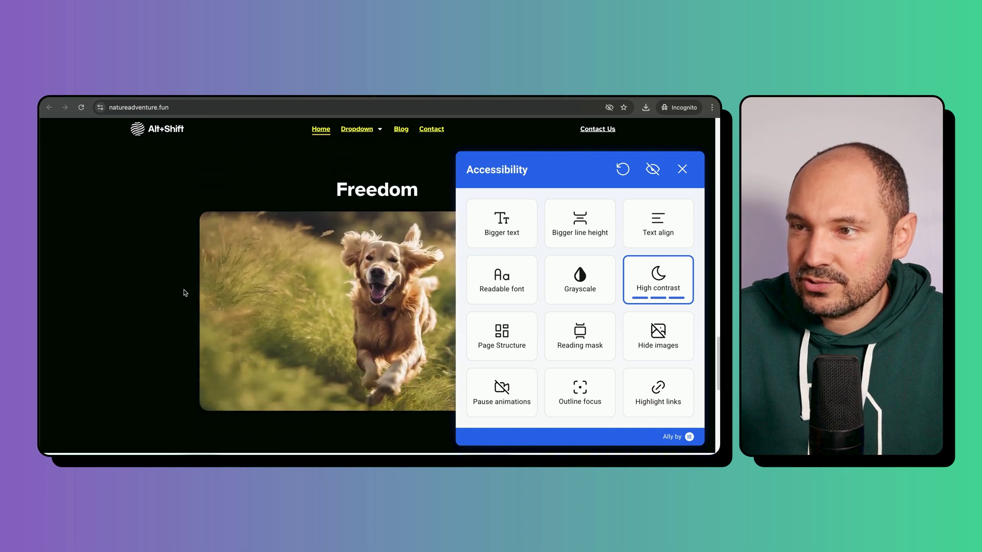
pyautogui.scroll(-5, 183, 292)
pyautogui.scroll(20, 183, 292)
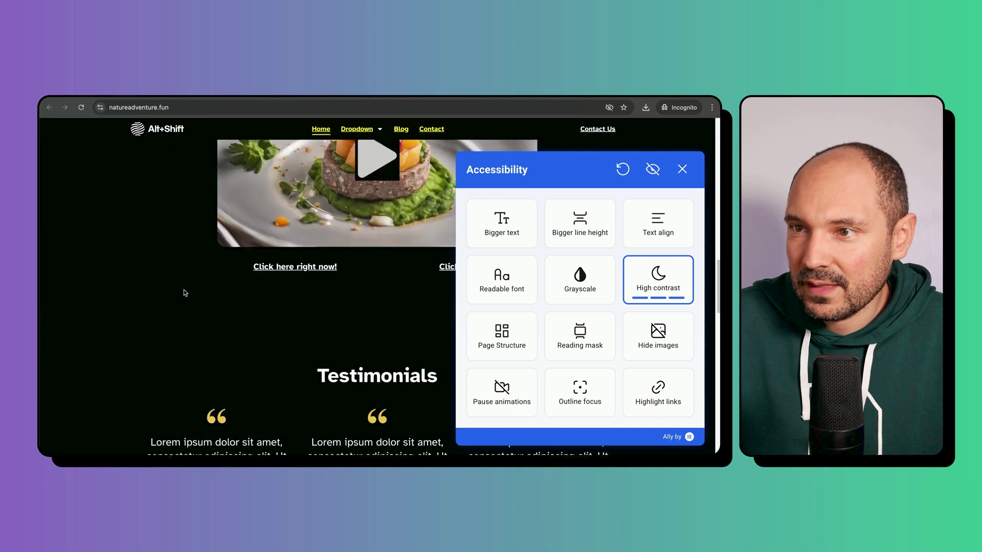
pyautogui.click(623, 169)
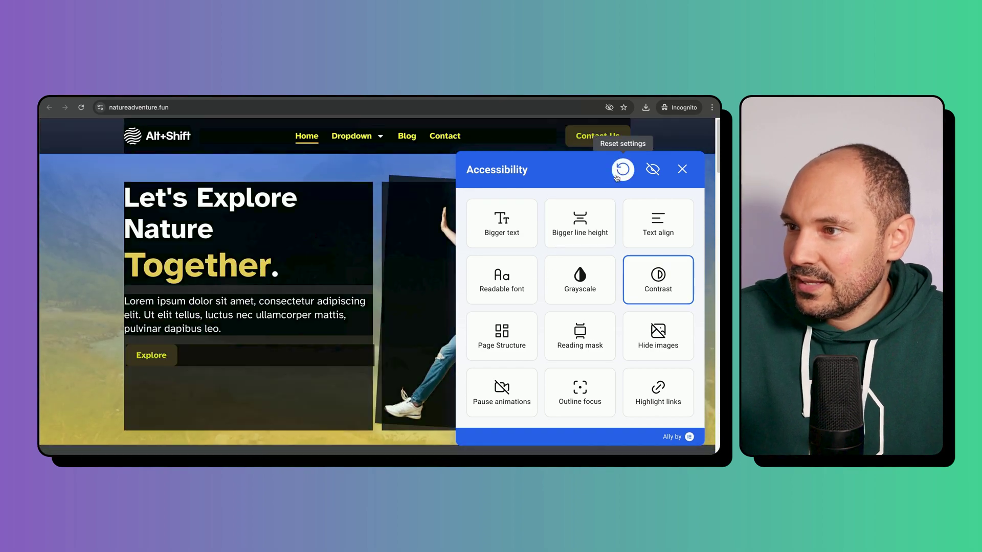
# Examine the home page's heading structure, jump to the About Us heading from it, and return to the accessibility options.
pyautogui.click(507, 338)
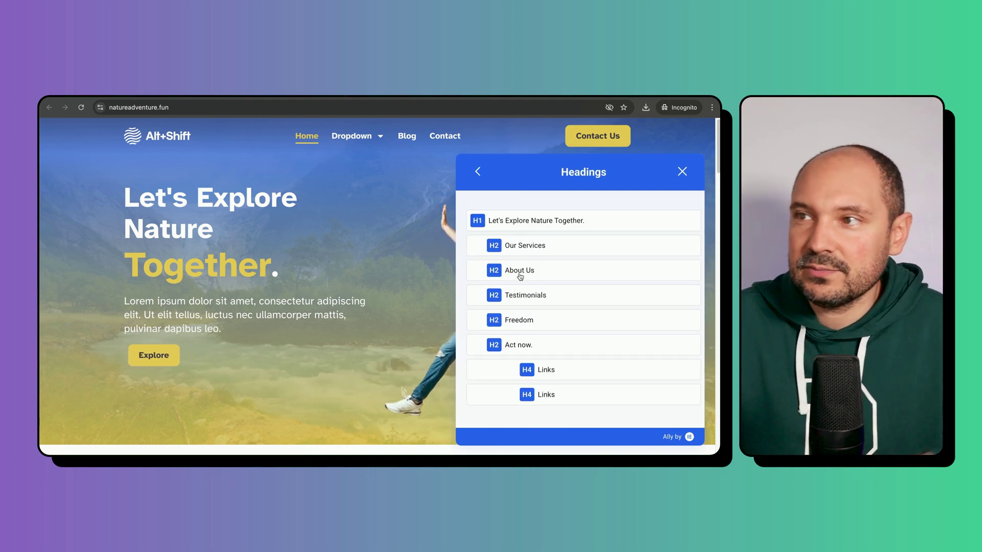
pyautogui.click(516, 245)
pyautogui.click(486, 215)
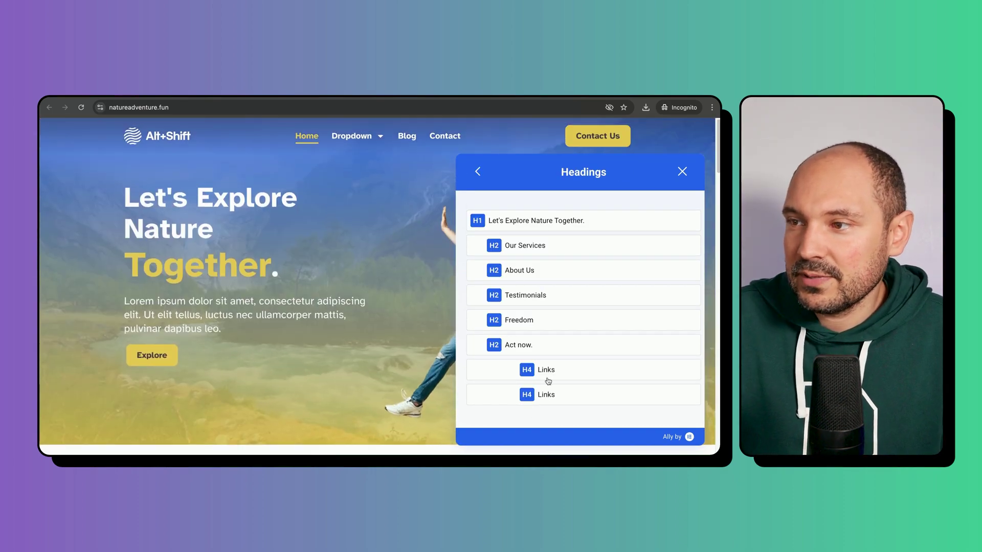
pyautogui.click(529, 280)
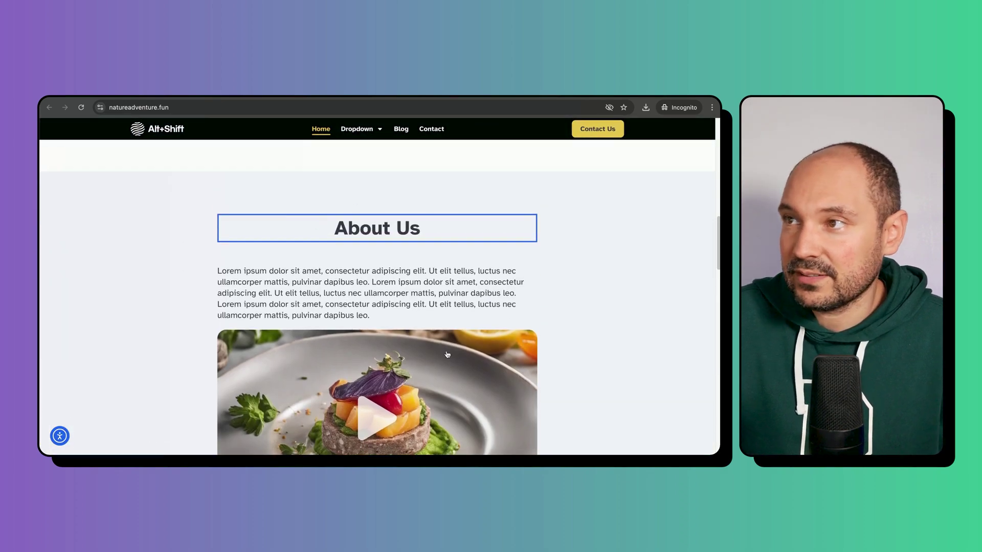
pyautogui.click(60, 435)
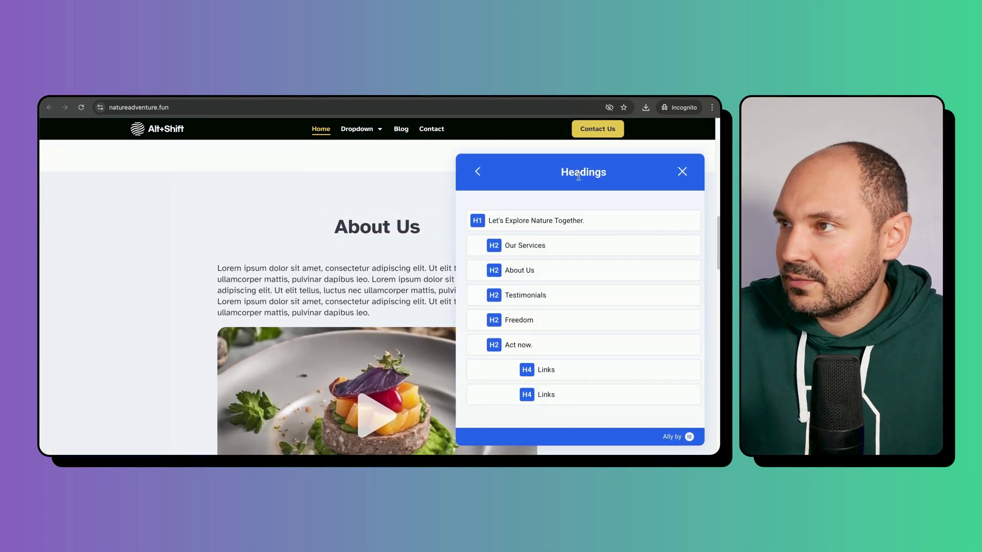
pyautogui.click(477, 172)
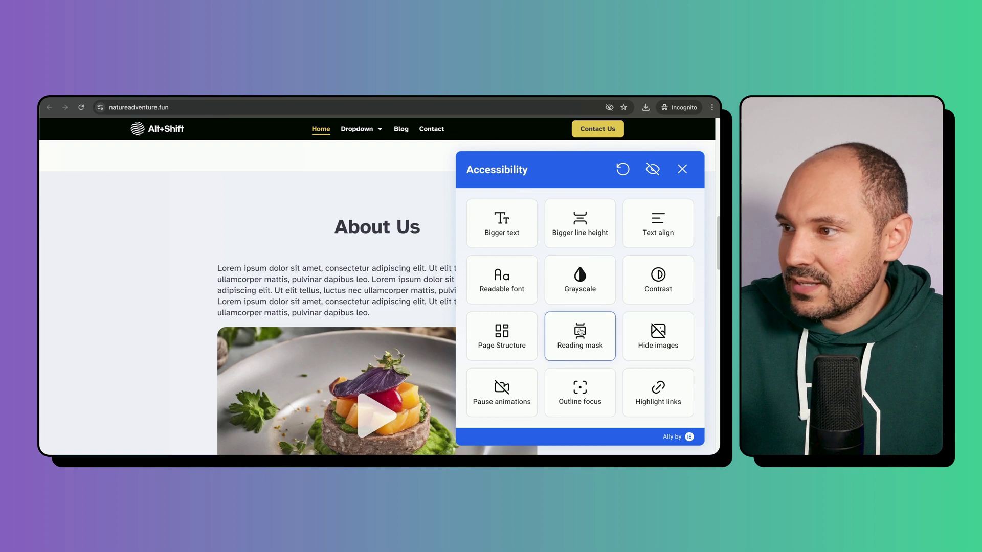
# Try the Reading mask on the home page's hero text and turn it off.
pyautogui.scroll(10, 580, 337)
pyautogui.click(581, 340)
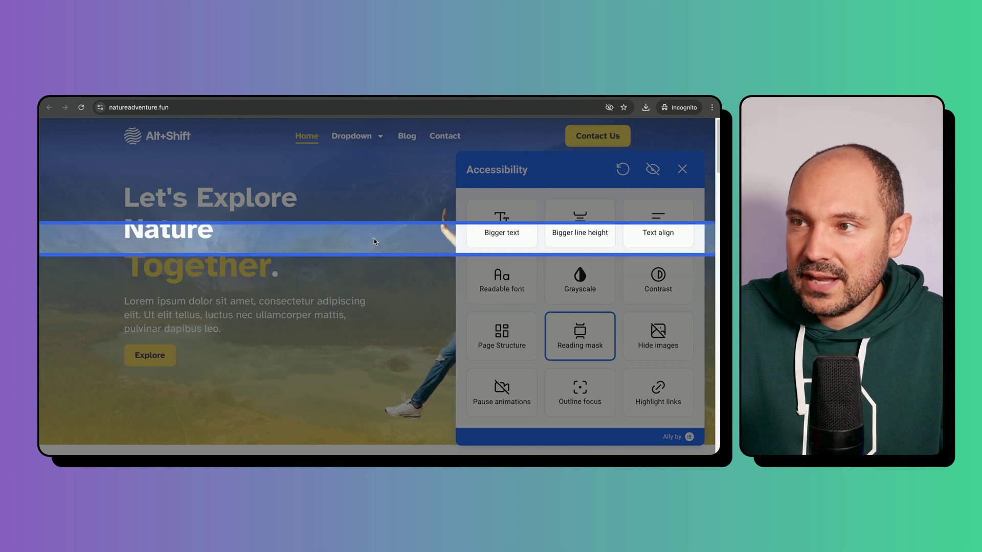
pyautogui.click(373, 231)
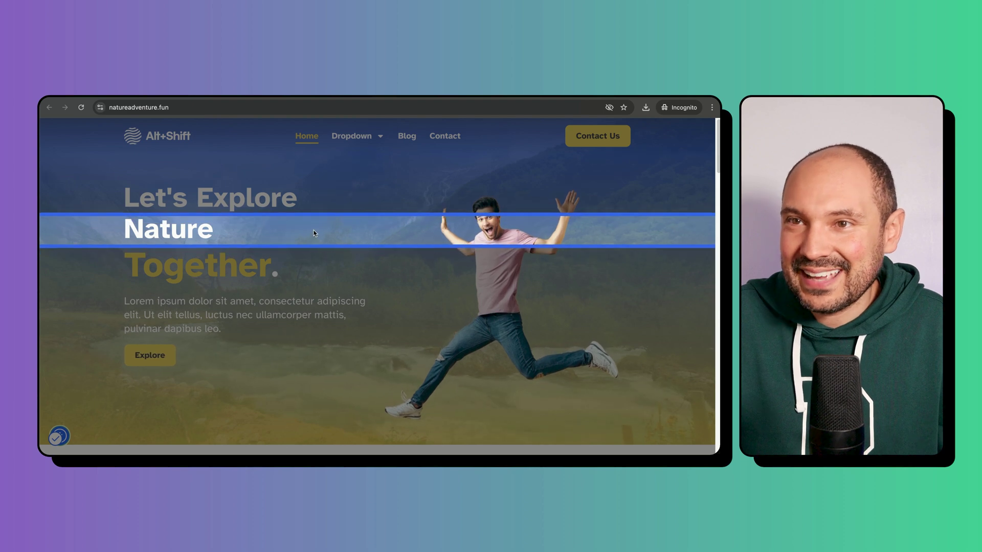
pyautogui.click(60, 436)
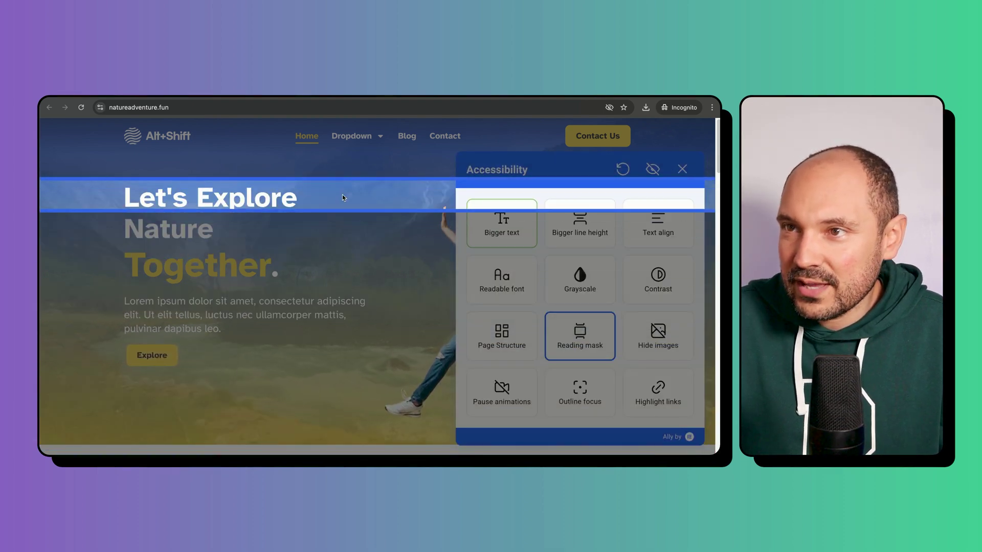
pyautogui.press('Escape')
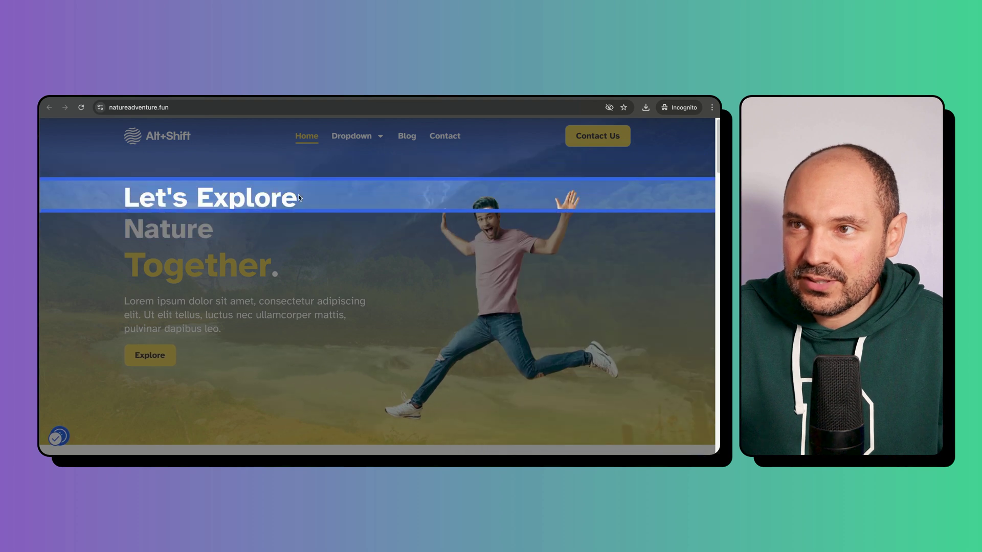
pyautogui.click(59, 435)
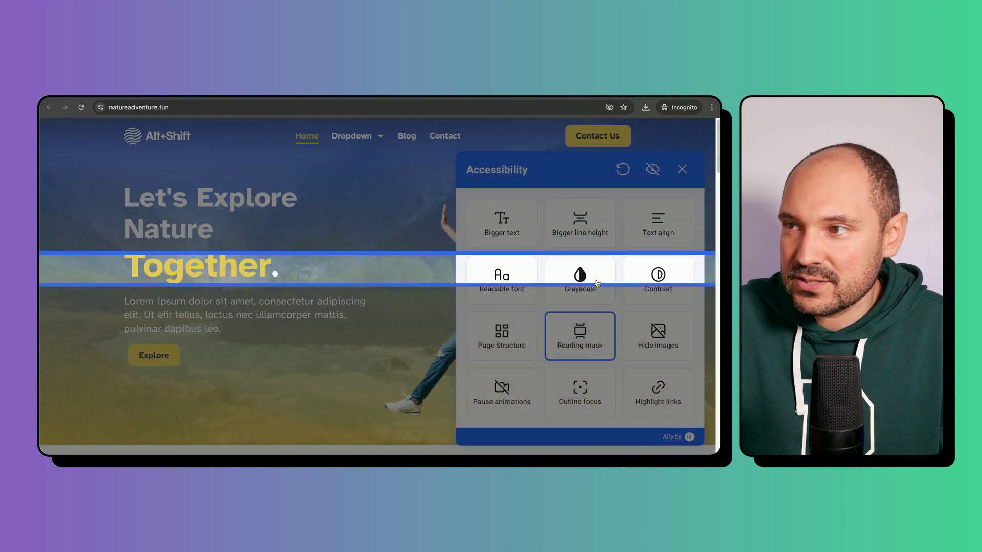
pyautogui.click(579, 335)
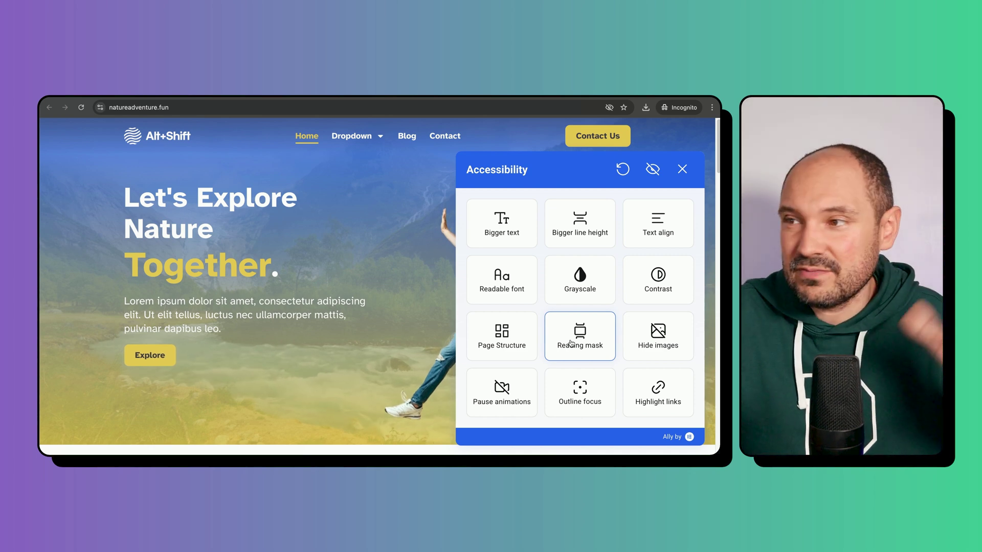
# Try Hide images, review the whole home page without its pictures, and turn the option off.
pyautogui.click(662, 339)
pyautogui.scroll(-10, 300, 272)
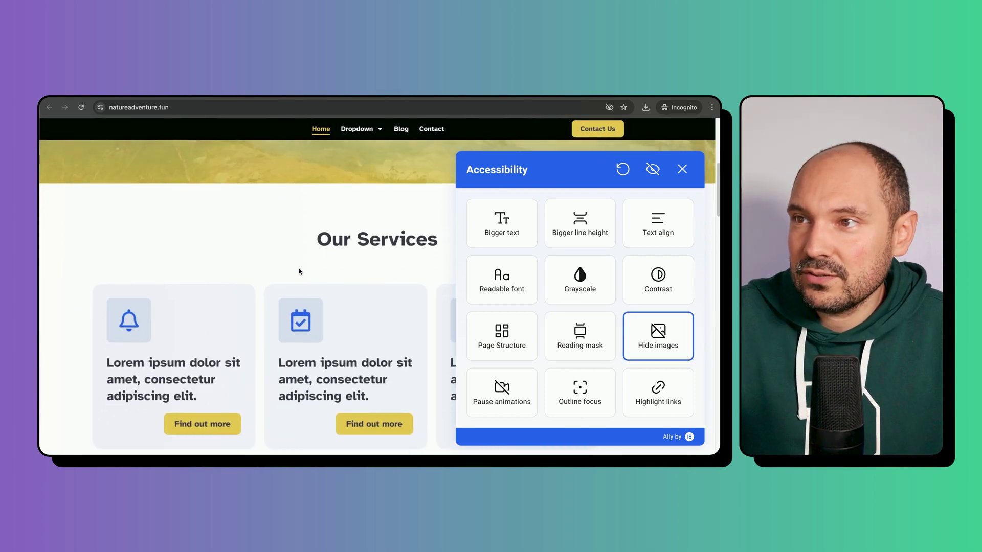
pyautogui.scroll(-3, 300, 272)
pyautogui.scroll(8, 300, 271)
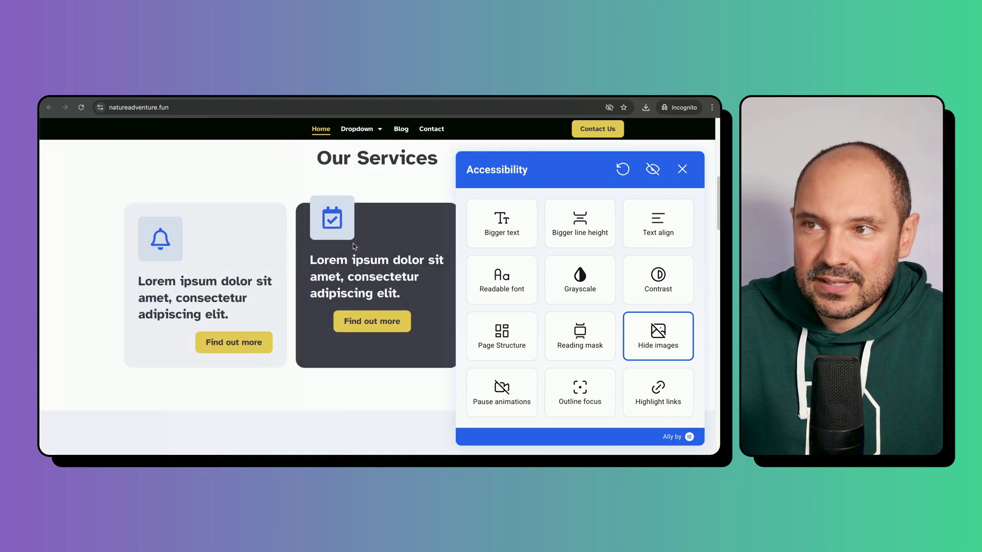
pyautogui.scroll(-5, 288, 295)
pyautogui.scroll(-8, 289, 295)
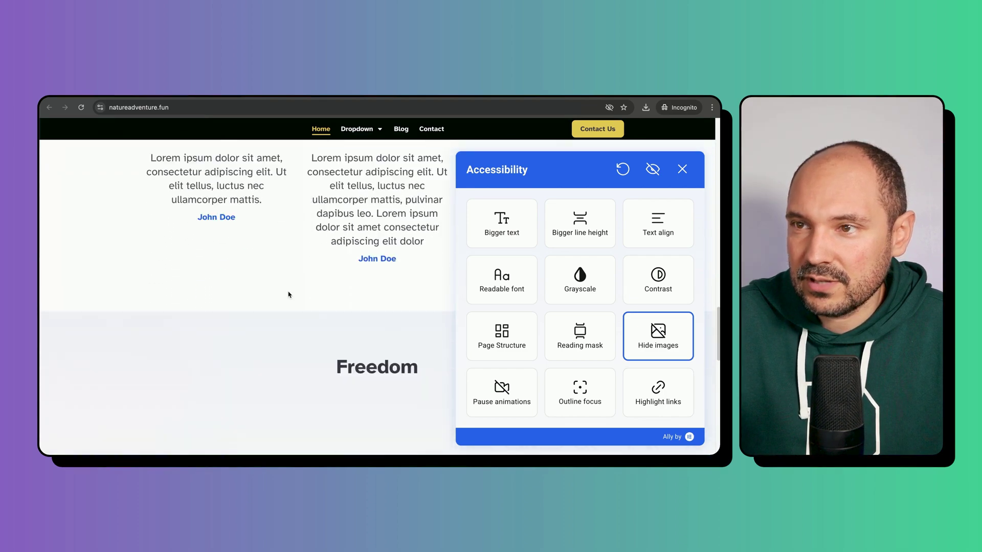
pyautogui.scroll(2, 289, 295)
pyautogui.scroll(-2, 288, 291)
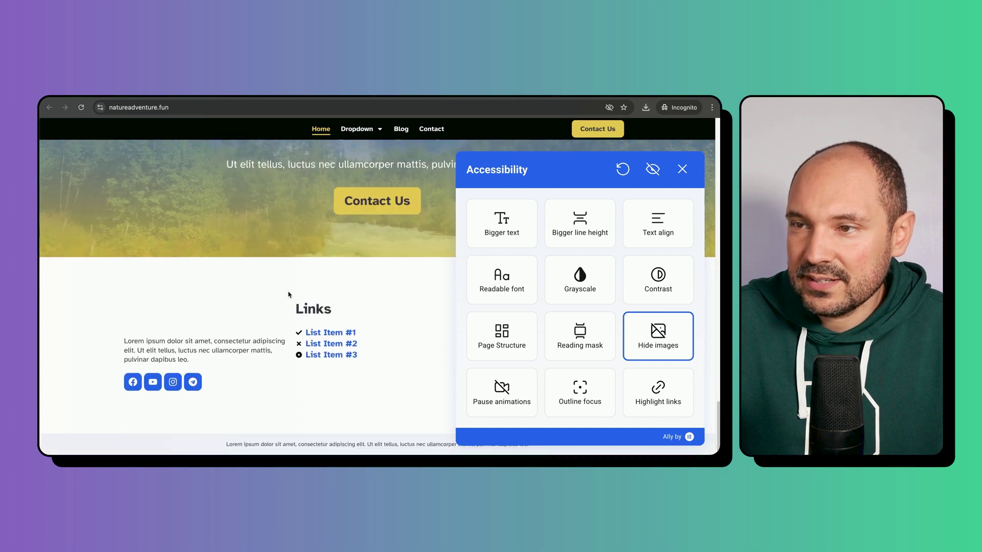
pyautogui.scroll(12, 288, 291)
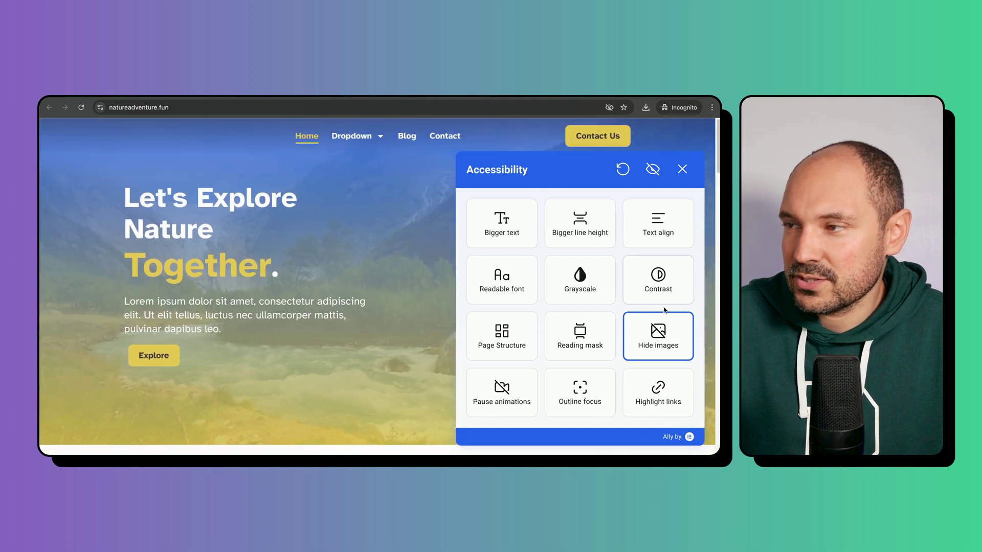
pyautogui.click(667, 336)
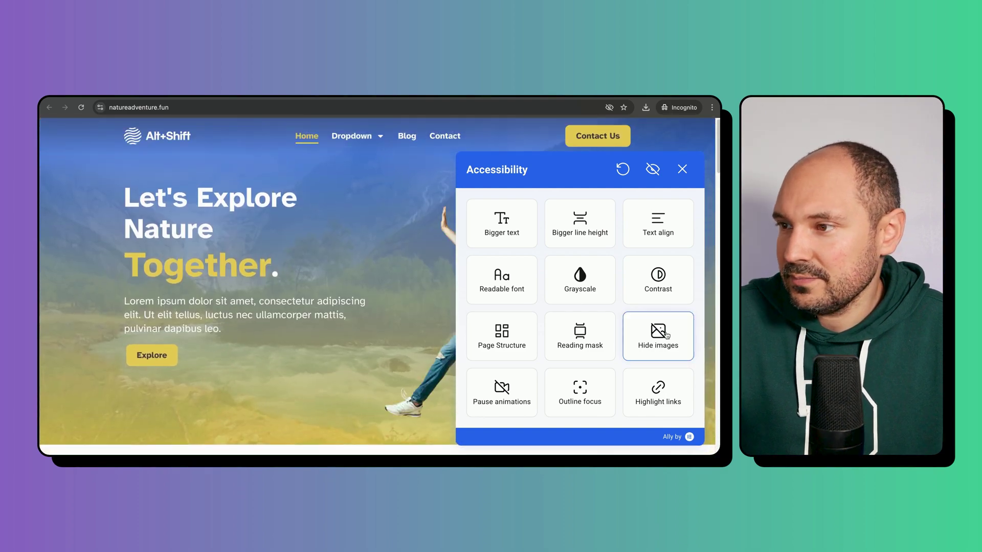
# Try Pause animations, and test Outline focus on the Explore and Find out more links through to the Contact page.
pyautogui.click(502, 391)
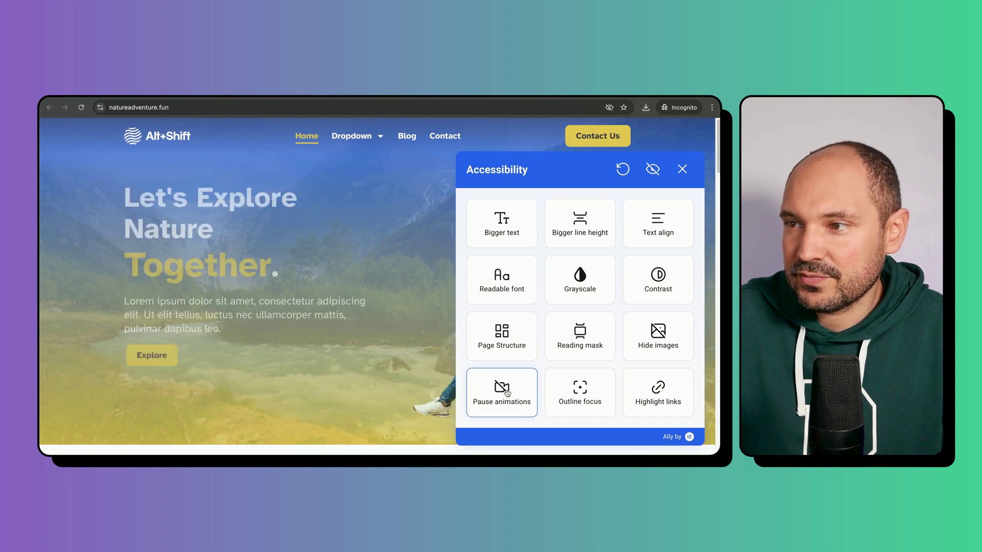
pyautogui.click(586, 381)
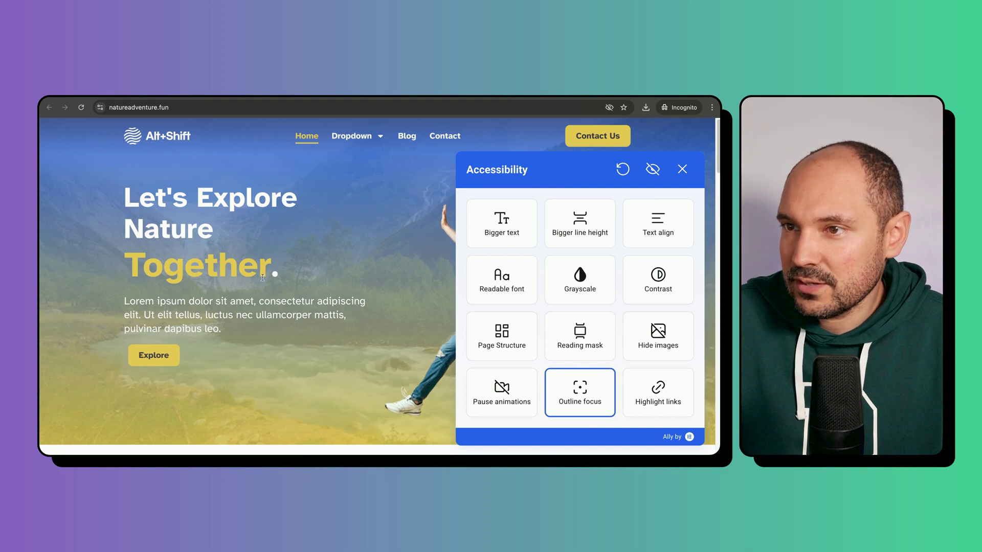
pyautogui.press('Escape')
pyautogui.click(150, 358)
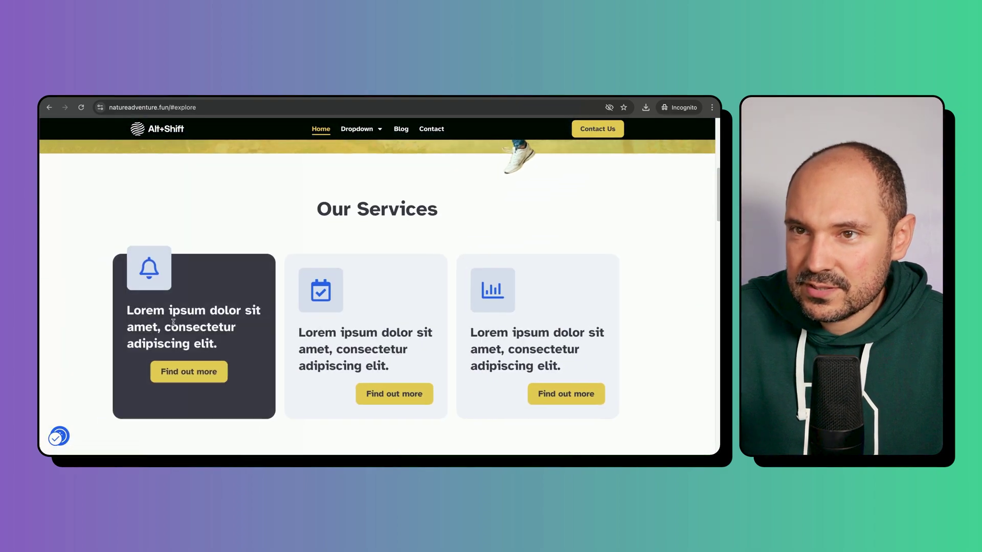
pyautogui.click(193, 376)
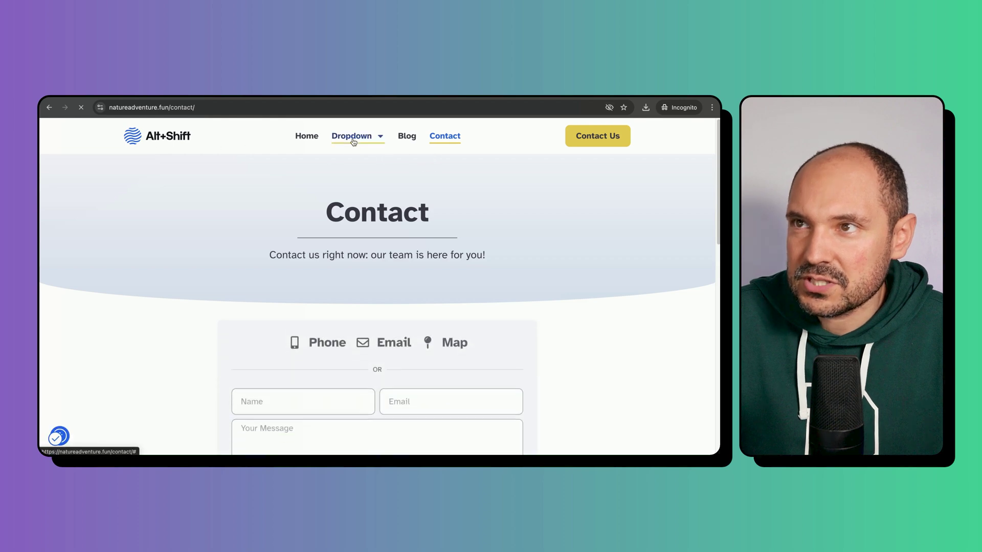
# Turn off Outline focus and turn on Highlight links on the Contact page.
pyautogui.click(58, 436)
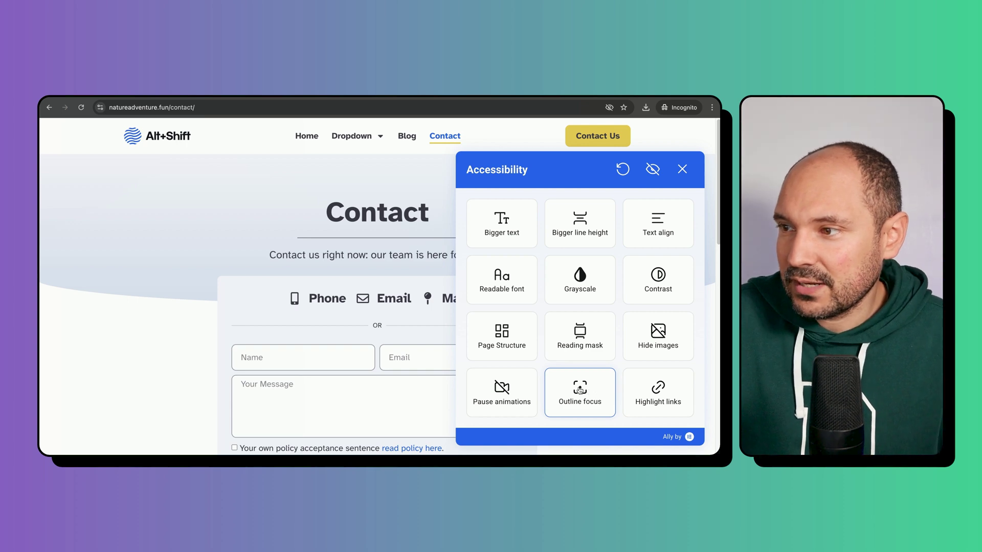
pyautogui.click(661, 390)
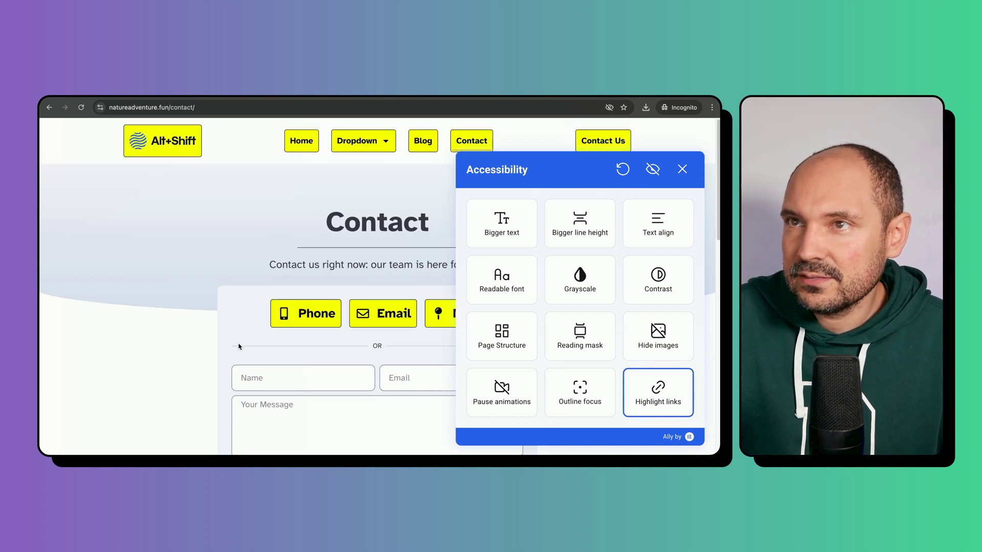
# Review the Contact page with Highlight links on, and try the Contrast option's dark, light and high modes before turning it off.
pyautogui.scroll(-6, 239, 347)
pyautogui.scroll(6, 238, 346)
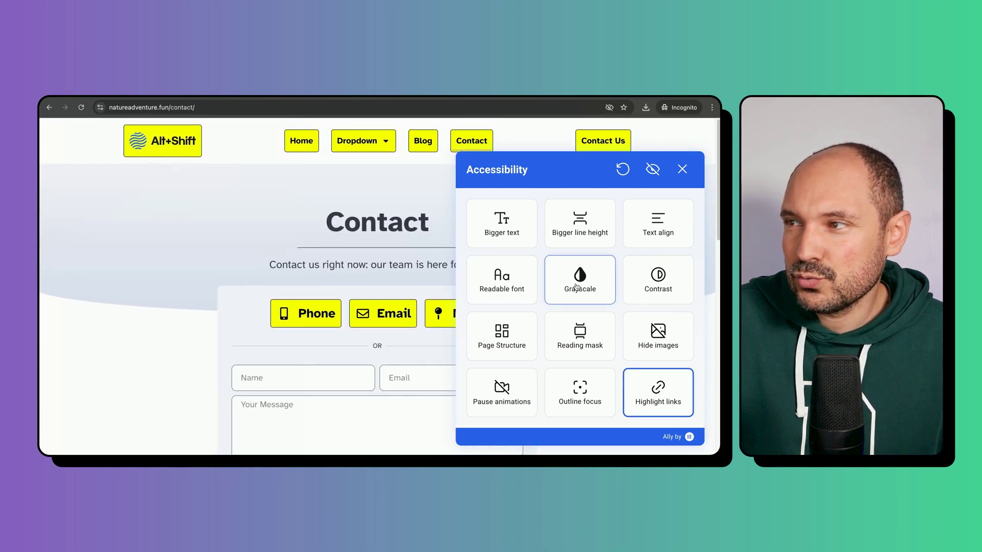
pyautogui.click(673, 284)
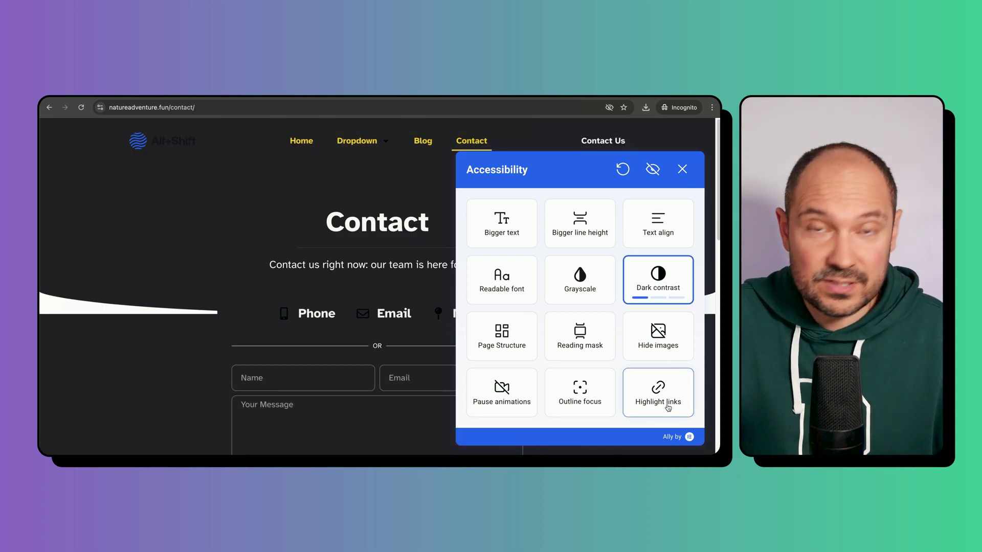
pyautogui.click(662, 290)
pyautogui.click(662, 290)
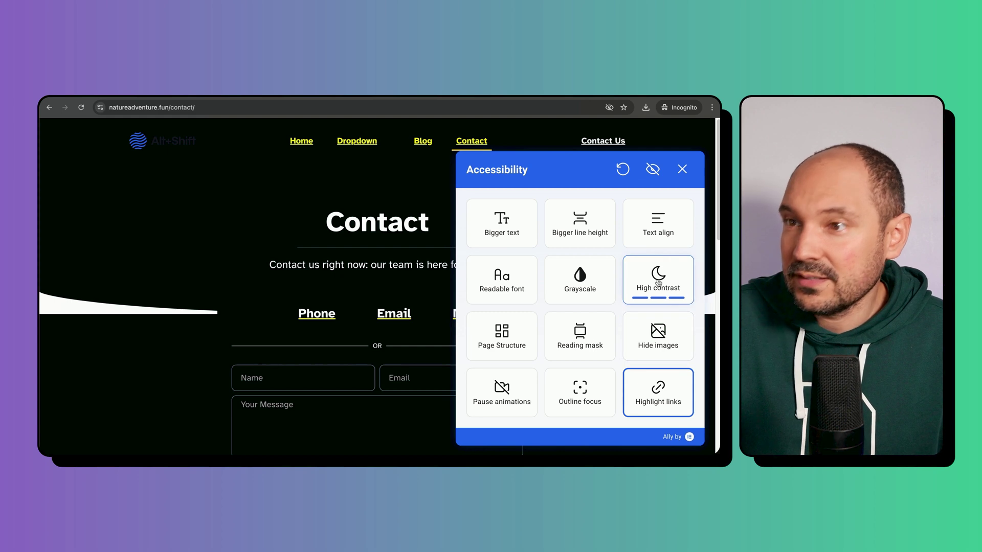
pyautogui.click(659, 282)
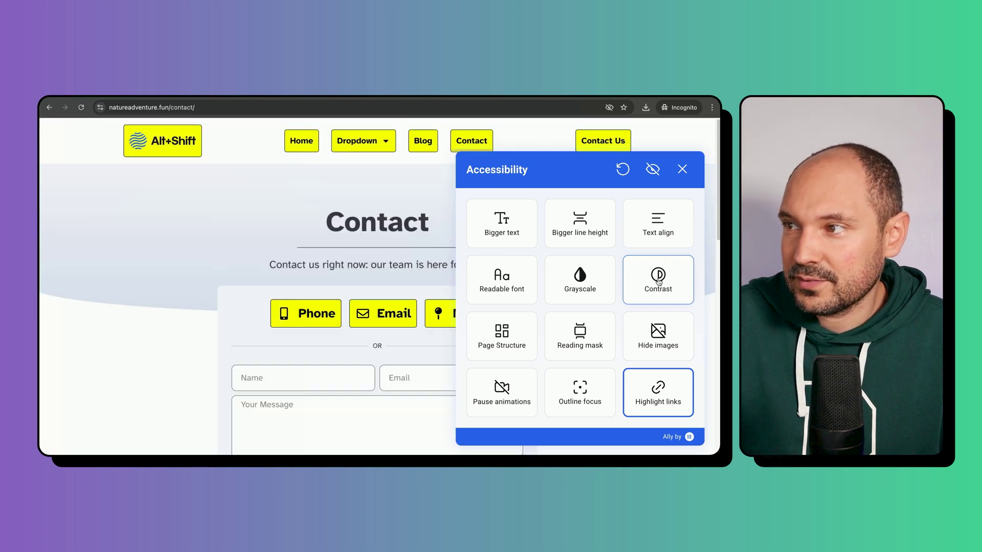
# Try Light contrast together with Grayscale on the Contact page, and turn off Contrast, Grayscale and Highlight links.
pyautogui.click(659, 282)
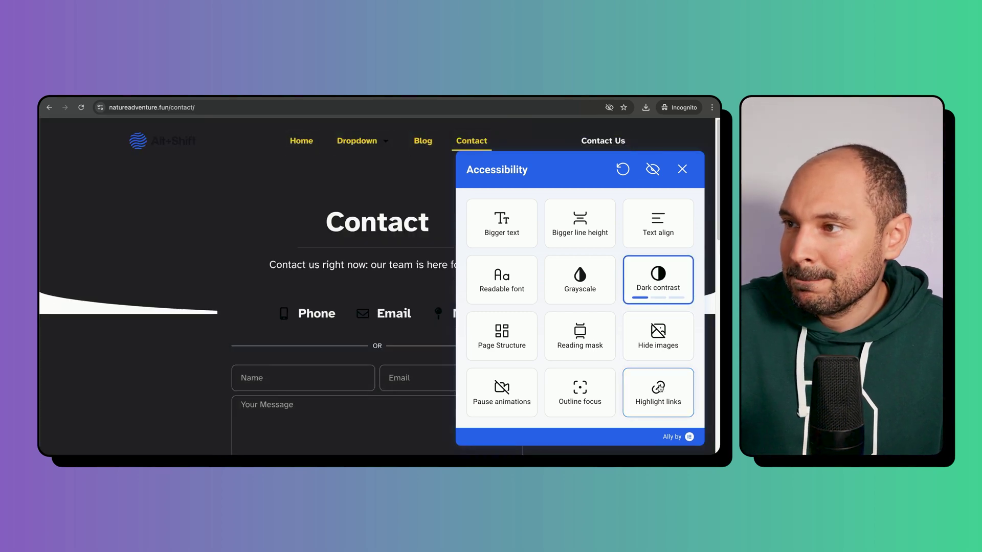
pyautogui.click(658, 278)
pyautogui.click(573, 286)
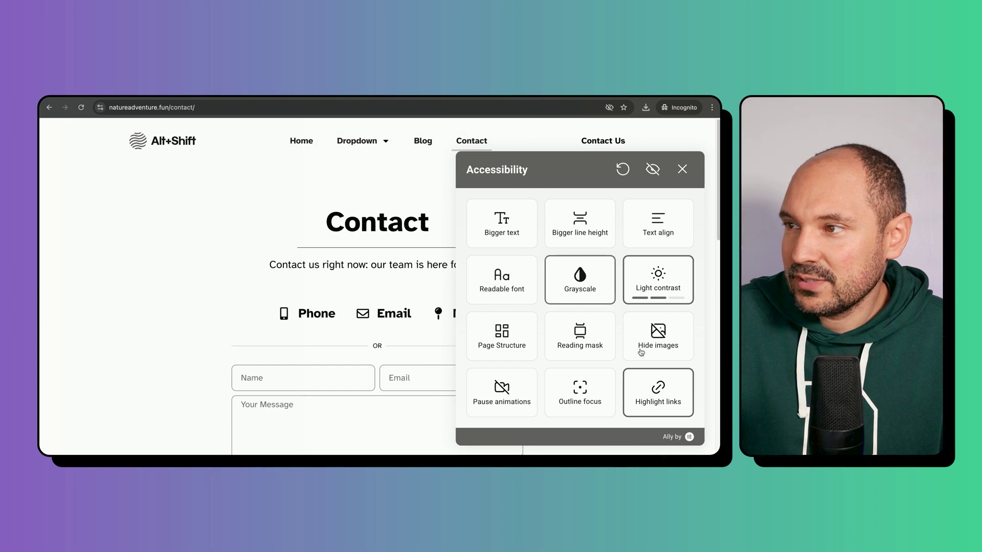
pyautogui.click(659, 284)
pyautogui.click(659, 284)
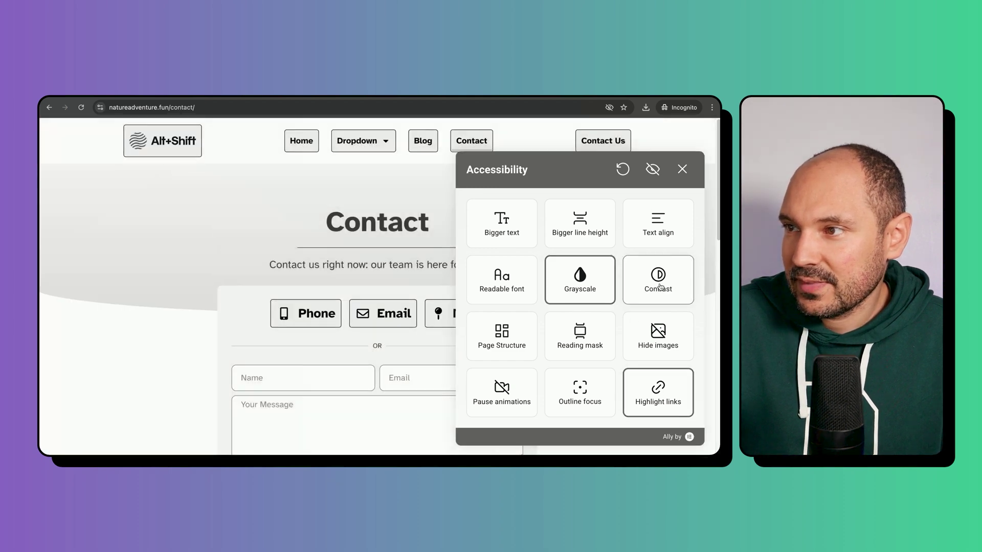
pyautogui.click(594, 286)
pyautogui.click(669, 398)
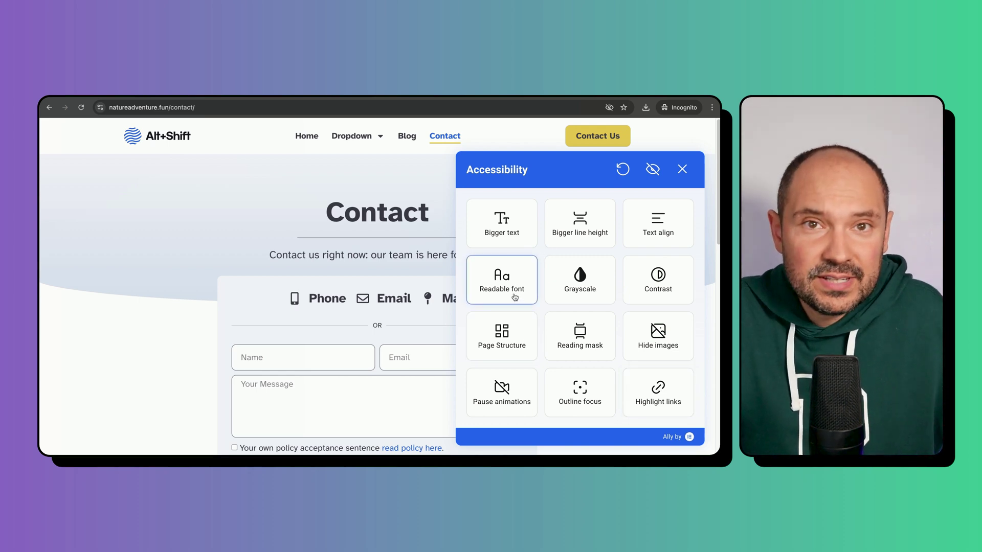
pyautogui.scroll(-3, 514, 297)
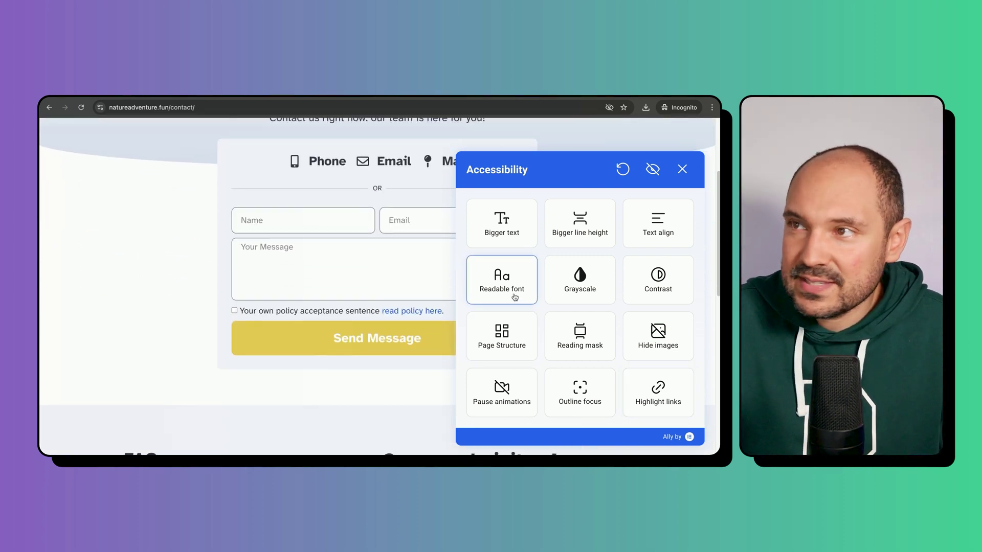
pyautogui.scroll(-10, 514, 297)
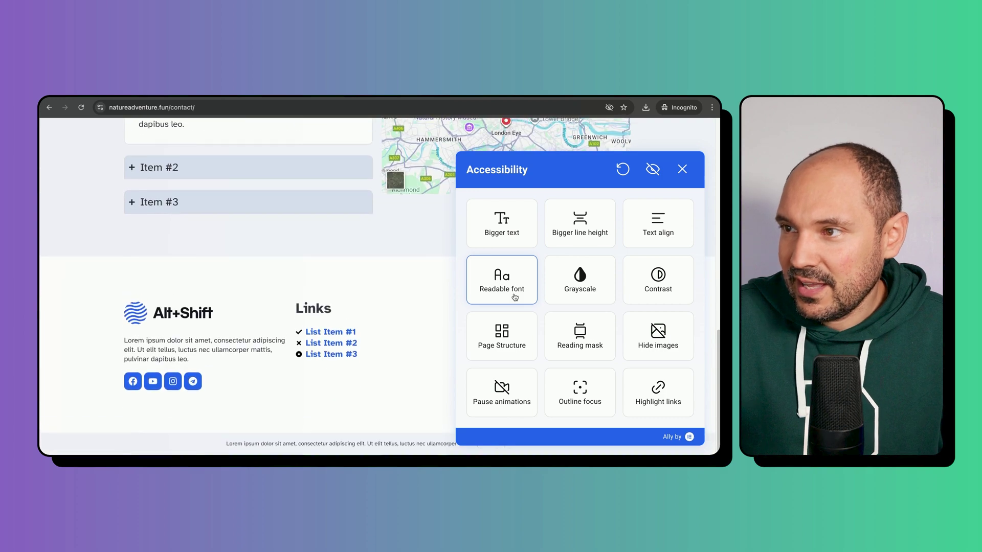
pyautogui.scroll(13, 514, 297)
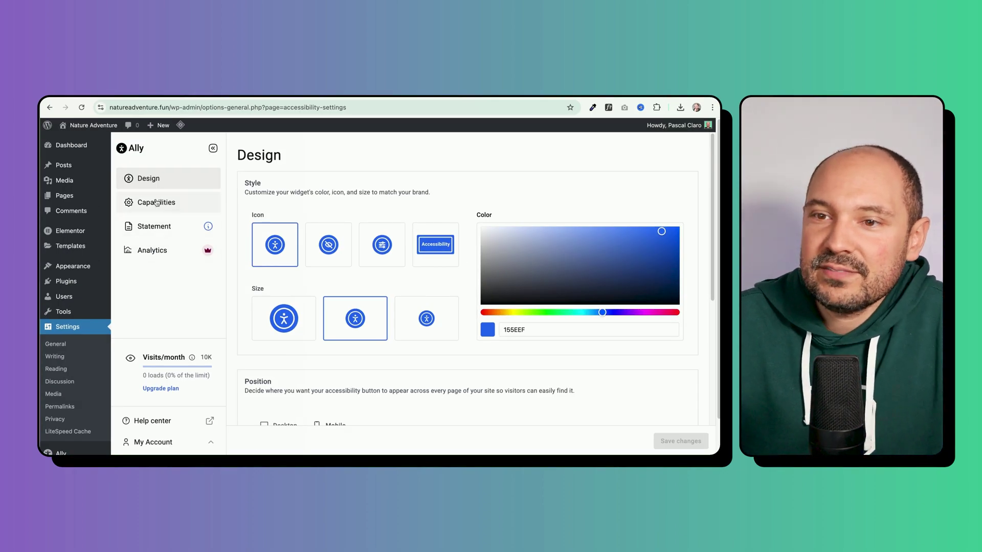
# Open Ally's Capabilities settings in the WordPress admin and enable the Sitemap feature.
pyautogui.click(156, 202)
pyautogui.scroll(-3, 341, 232)
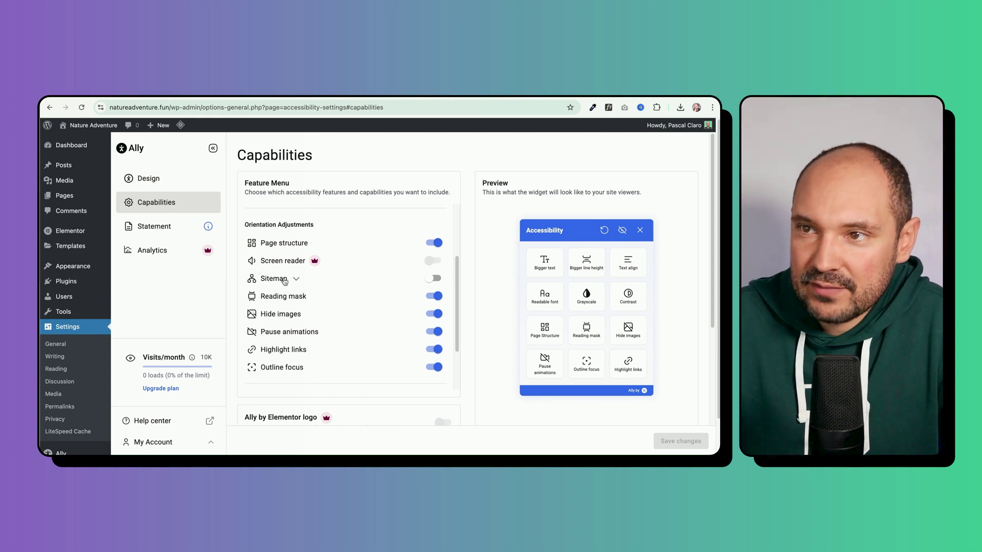
pyautogui.click(431, 279)
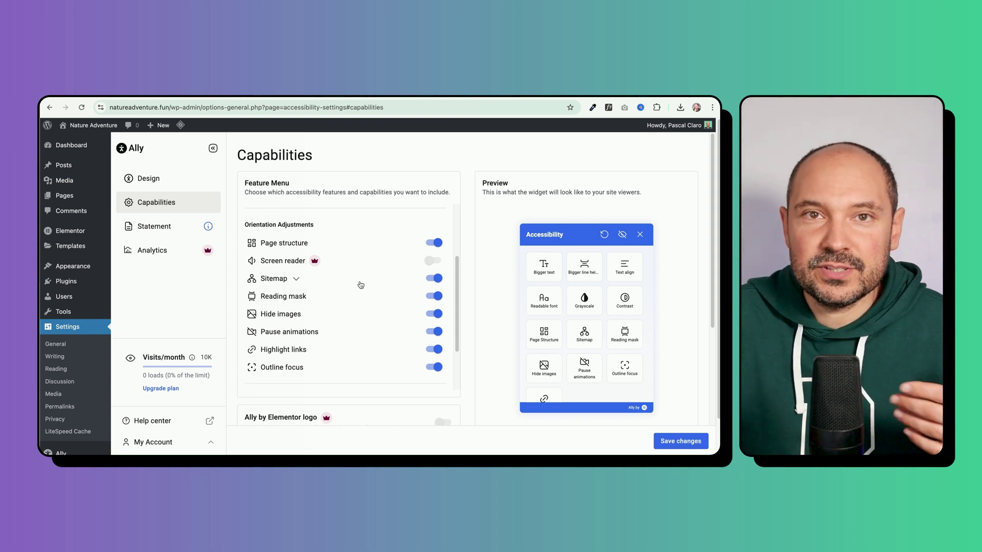
# Expand the Sitemap feature, inspect its full Sitemap URL and read the hint about that URL.
pyautogui.click(296, 279)
pyautogui.click(367, 298)
pyautogui.press('End')
pyautogui.press('Home')
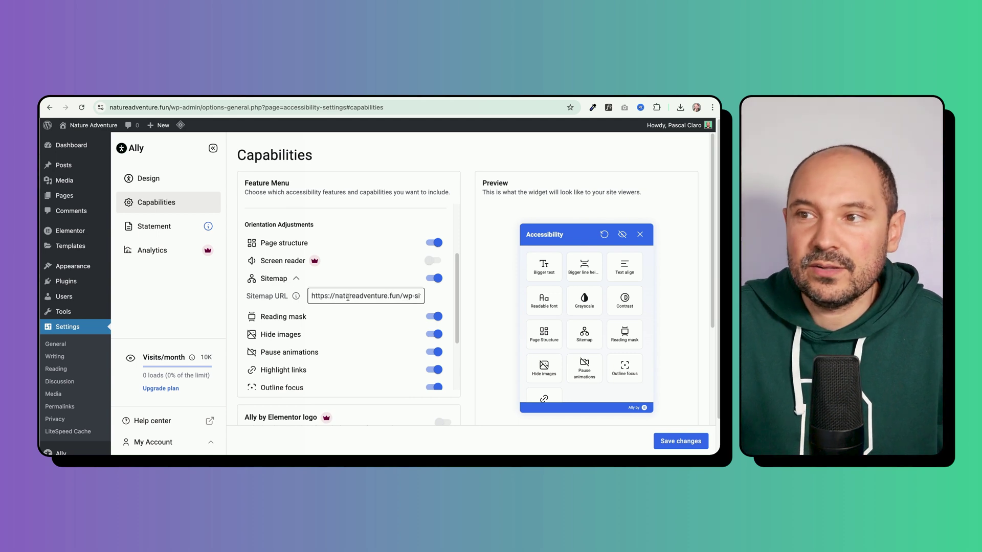
pyautogui.press('End')
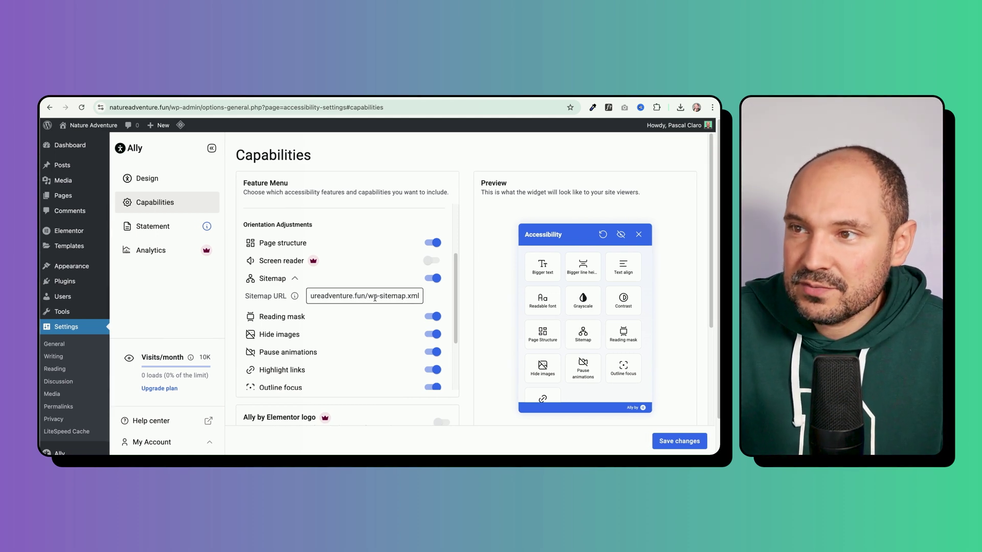
pyautogui.moveTo(369, 299); pyautogui.dragTo(407, 298)
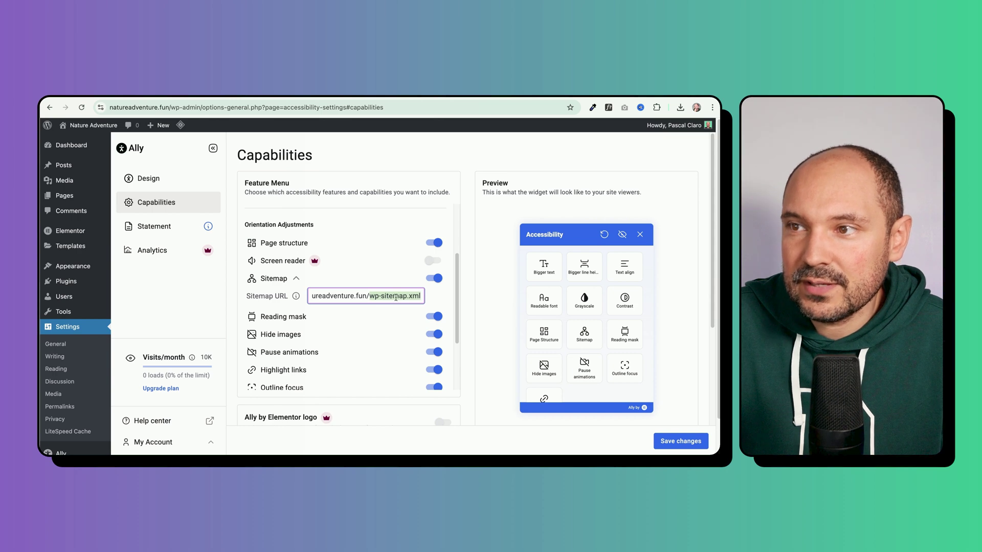
pyautogui.tripleClick(352, 295)
pyautogui.moveTo(295, 297)
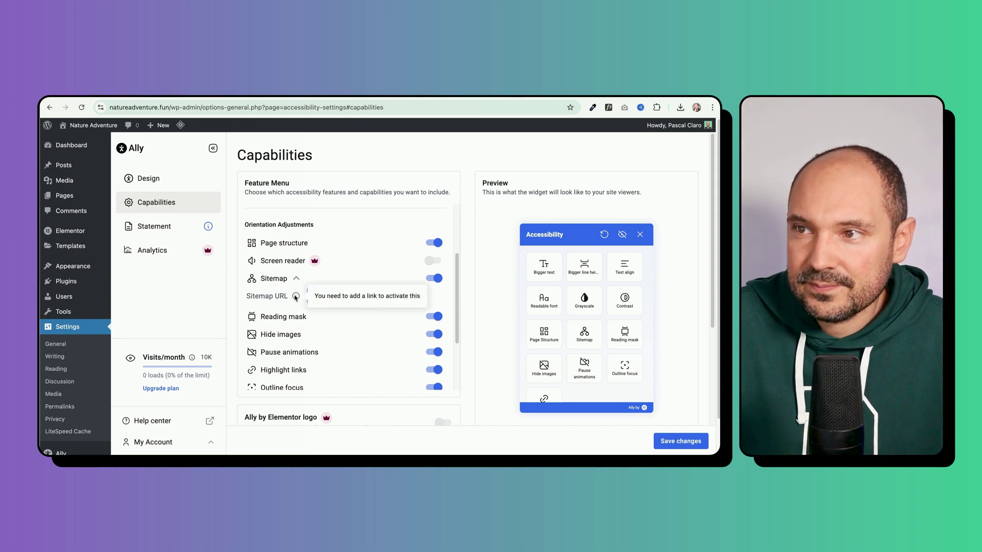
# Examine the rest of the widget's feature list, including the premium Screen reader and Ally by Elementor logo options.
pyautogui.scroll(-3, 252, 293)
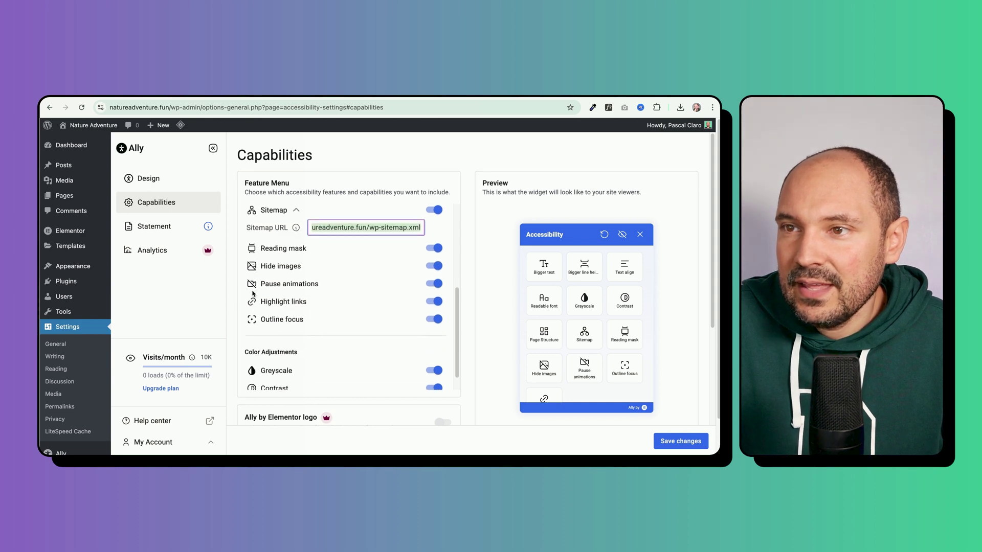
pyautogui.scroll(7, 253, 292)
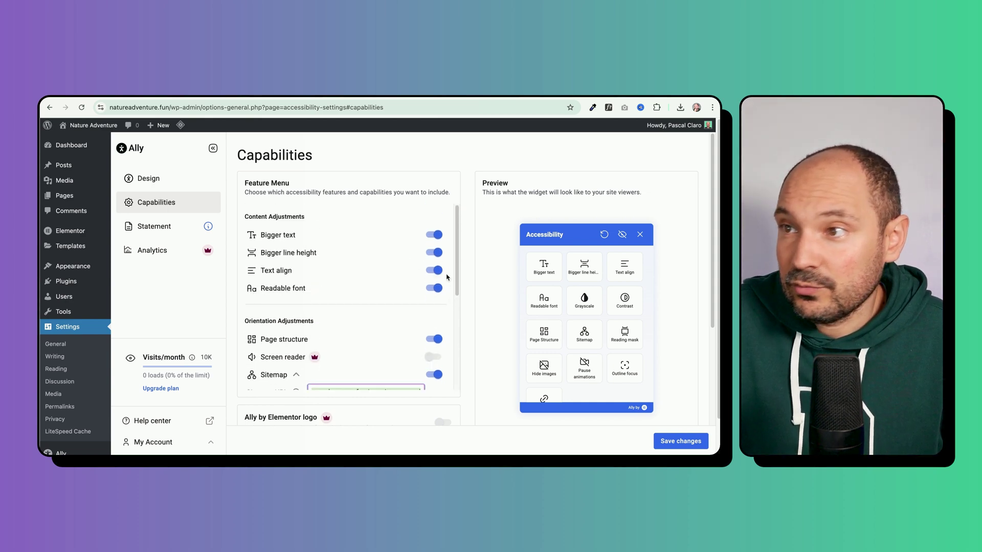
pyautogui.scroll(-2, 370, 301)
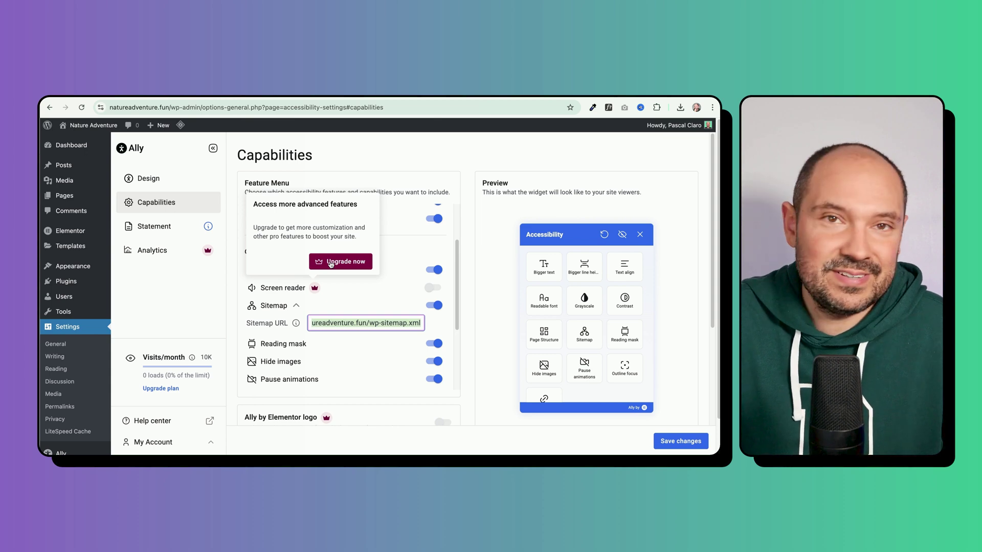
pyautogui.moveTo(431, 289)
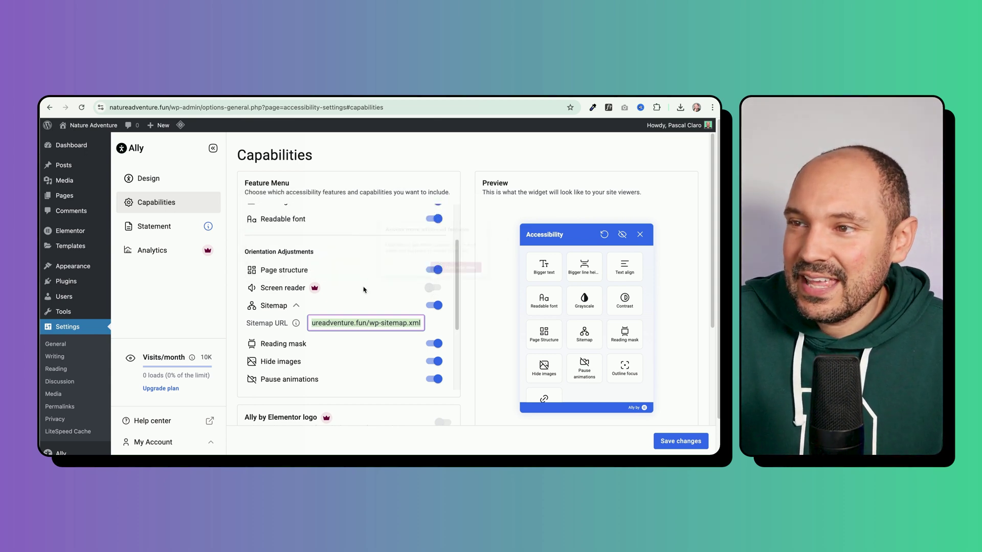
pyautogui.scroll(-6, 388, 287)
pyautogui.scroll(-2, 350, 290)
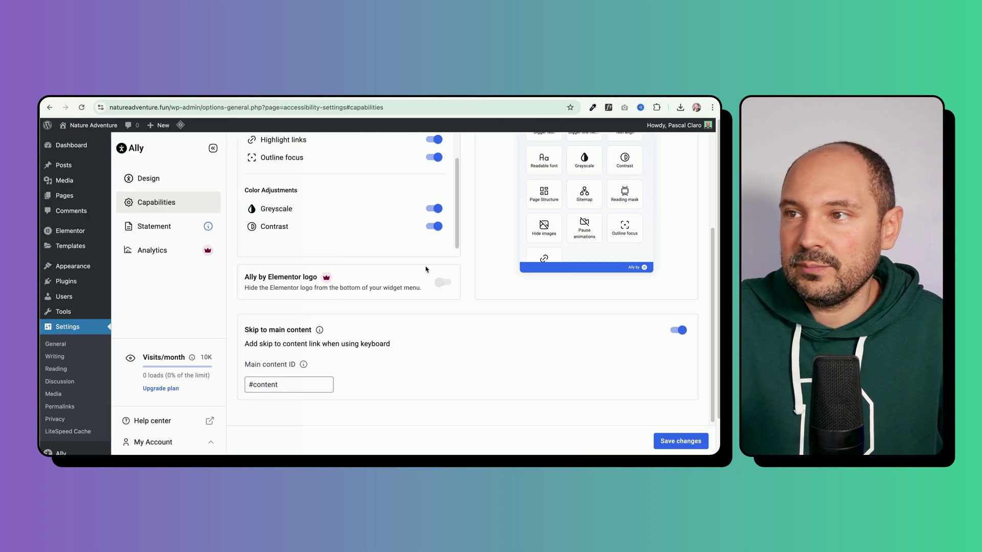
pyautogui.moveTo(440, 284)
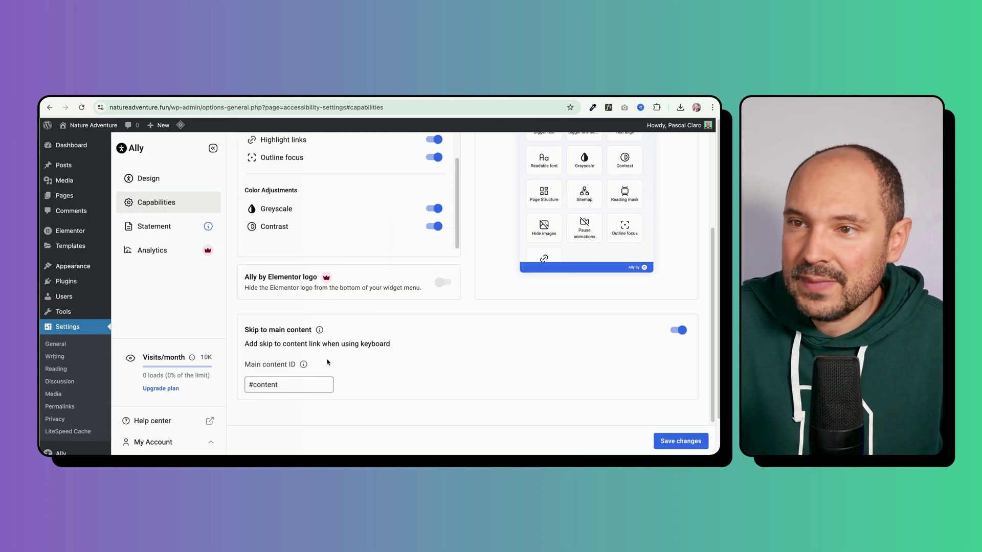
# Examine the Skip to main content setting and read the explanation of its Main content ID.
pyautogui.scroll(-1, 324, 358)
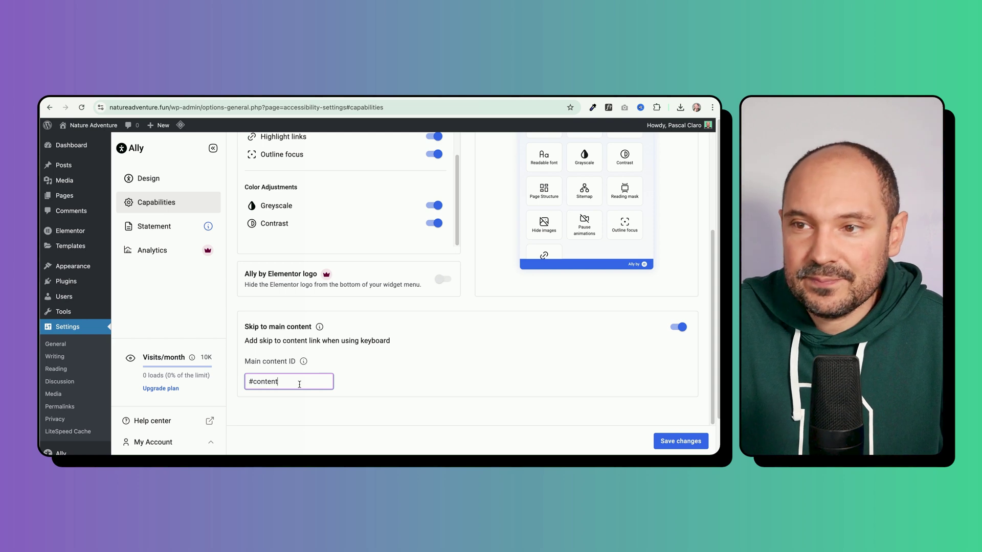
pyautogui.moveTo(304, 364)
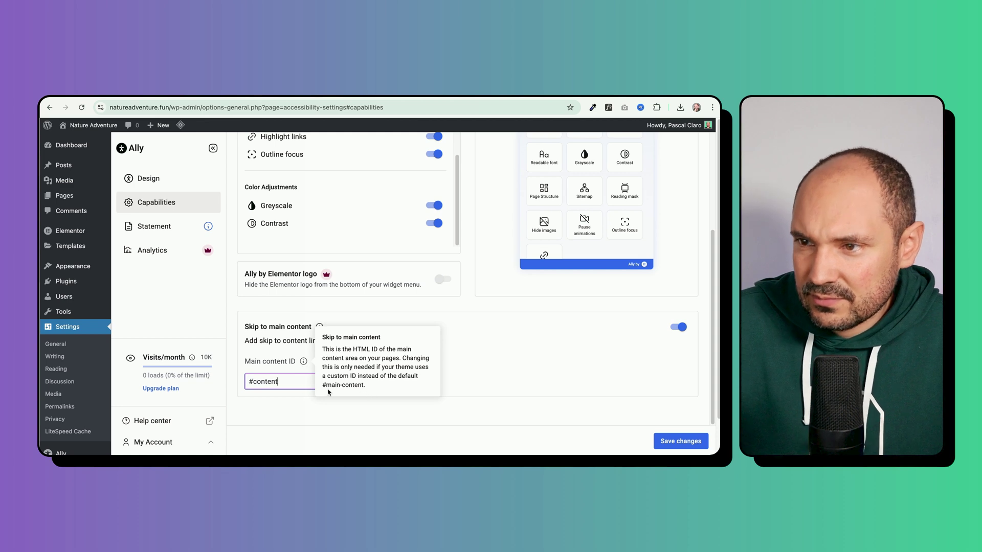
pyautogui.tripleClick(258, 381)
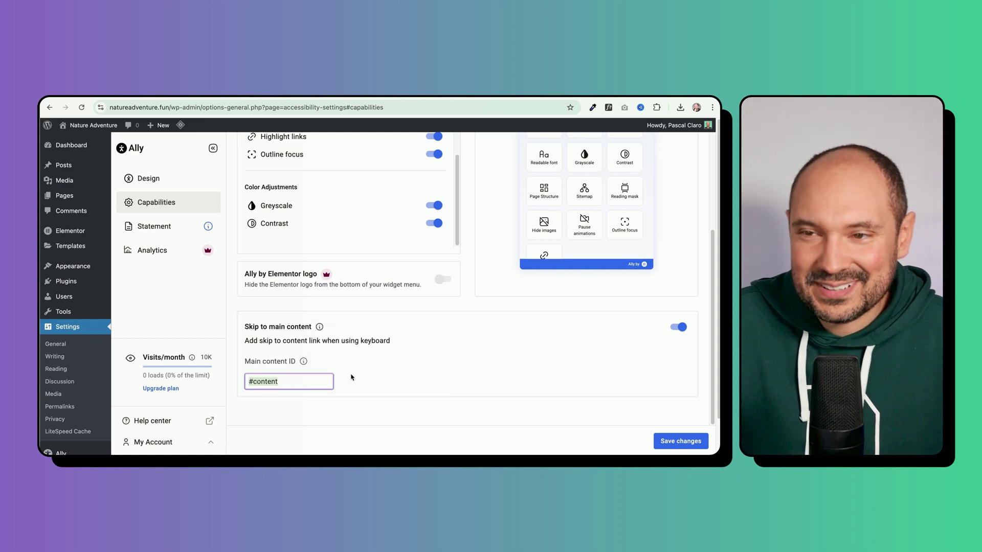
pyautogui.click(372, 376)
pyautogui.scroll(-2, 321, 362)
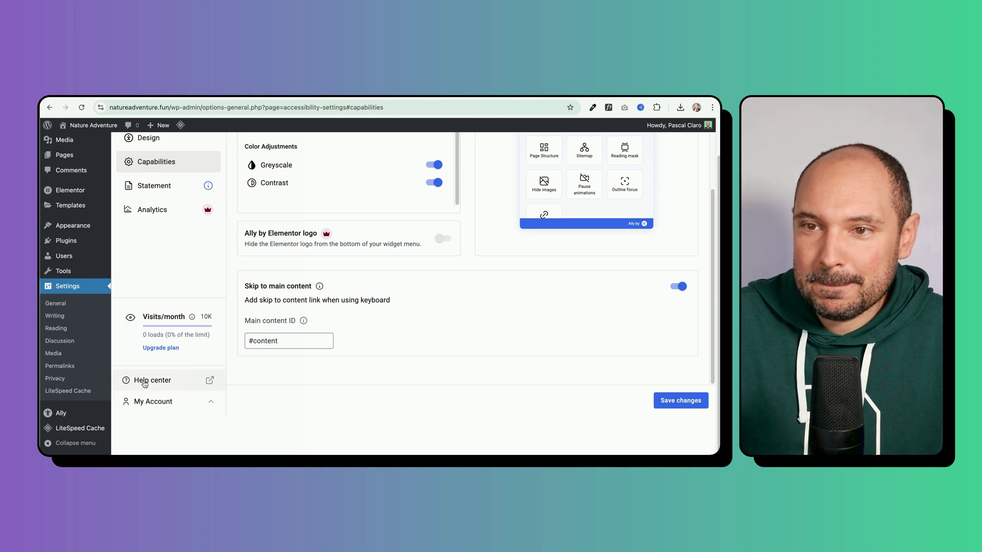
pyautogui.scroll(1, 157, 405)
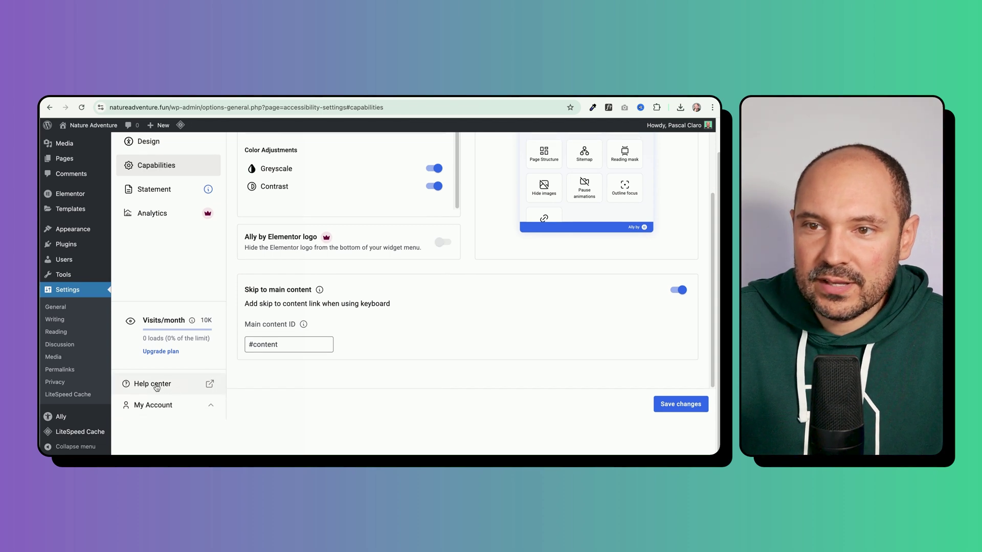
pyautogui.scroll(2, 166, 404)
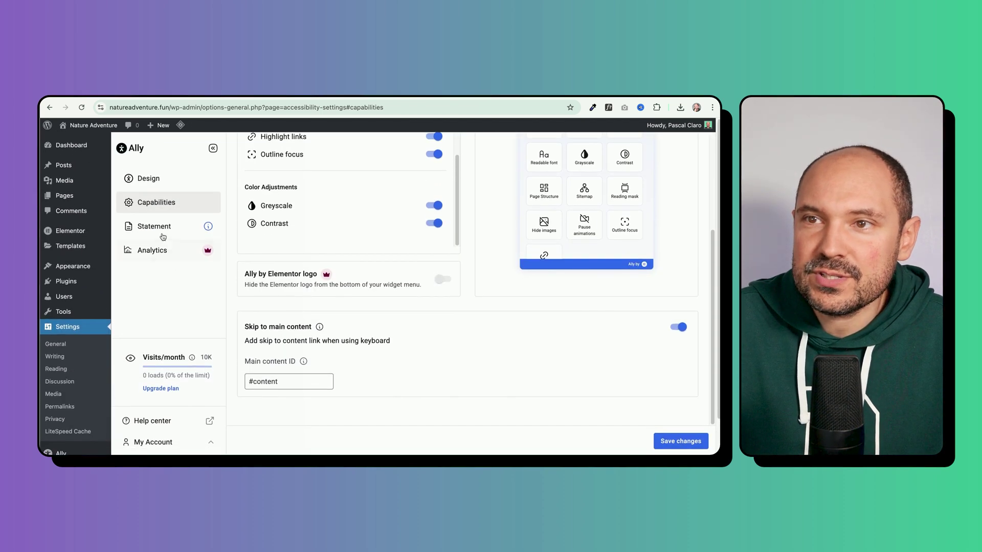